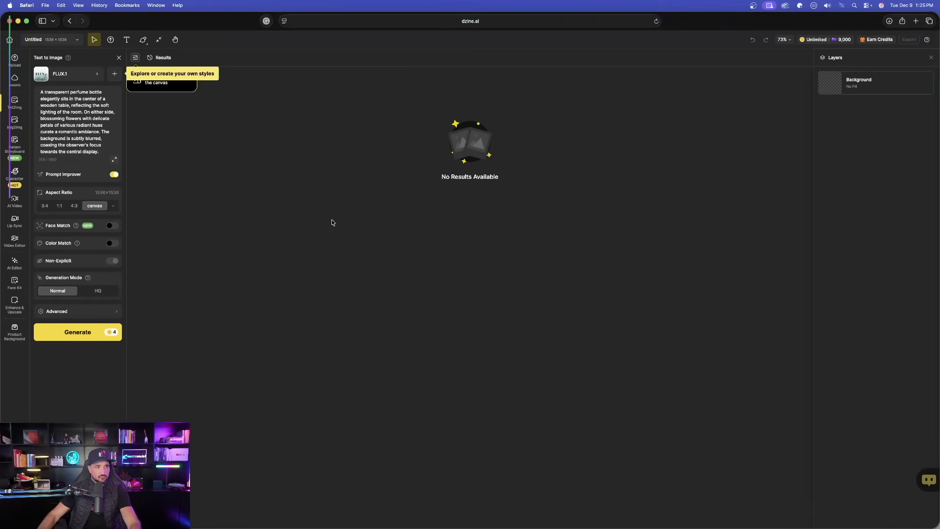
# - Delete the sample perfume prompt and open the FLUX.1 model and style picker
pyautogui.click(74, 112)
pyautogui.press('super+a')
pyautogui.press('BackSpace')
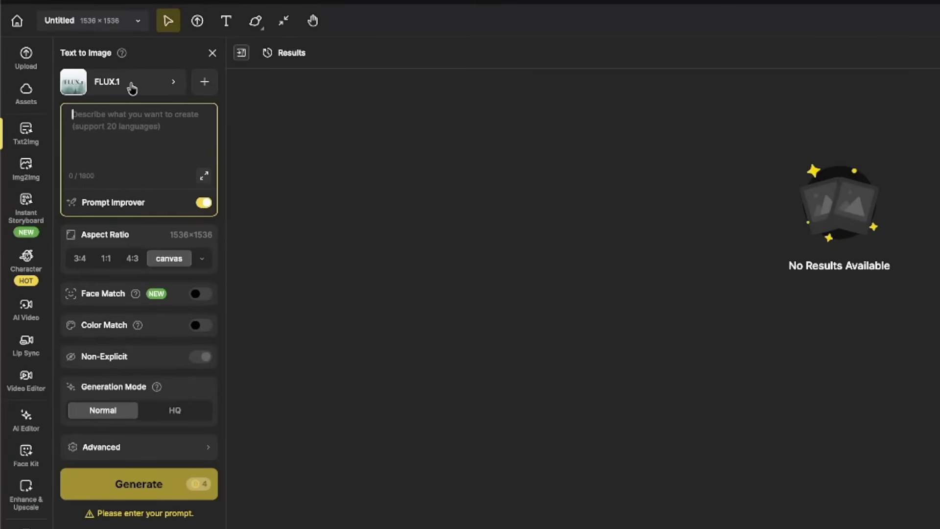
pyautogui.click(128, 87)
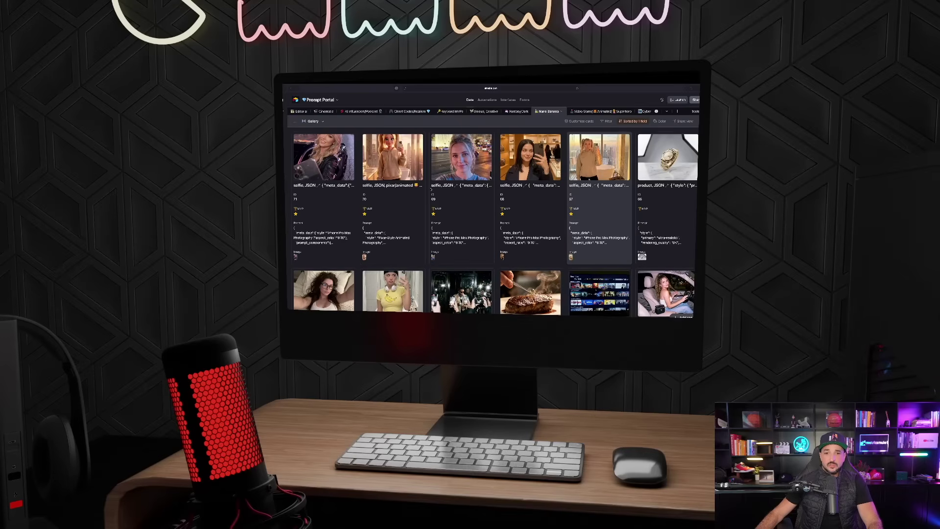
# - Scroll the Nano Banana gallery and expand the record with ID 64
pyautogui.scroll(-8, 419, 195)
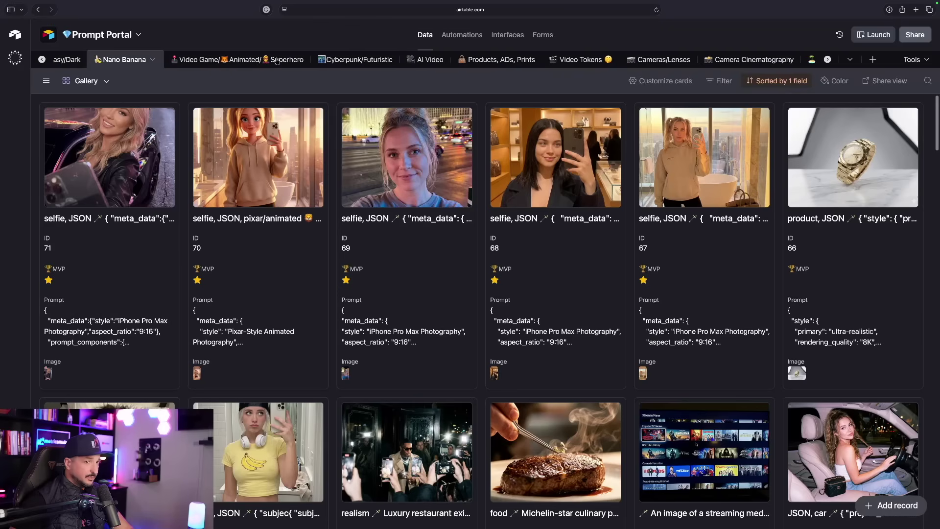
pyautogui.hscroll(-5, 346, 57)
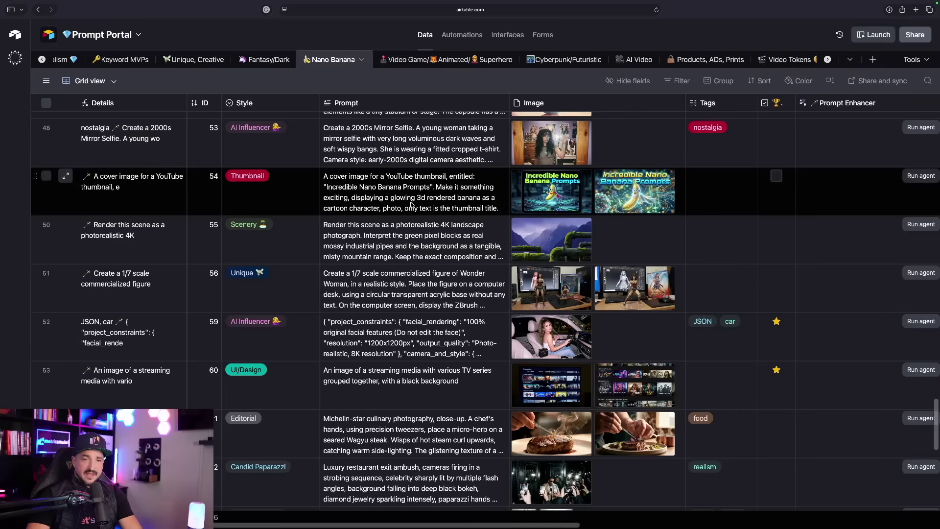
pyautogui.scroll(-1, 429, 197)
pyautogui.scroll(5, 429, 197)
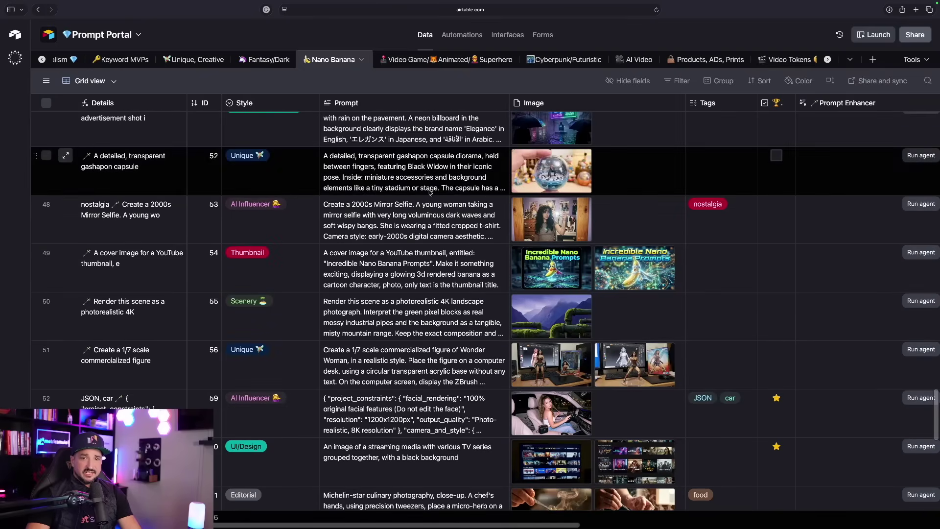
pyautogui.scroll(8, 424, 266)
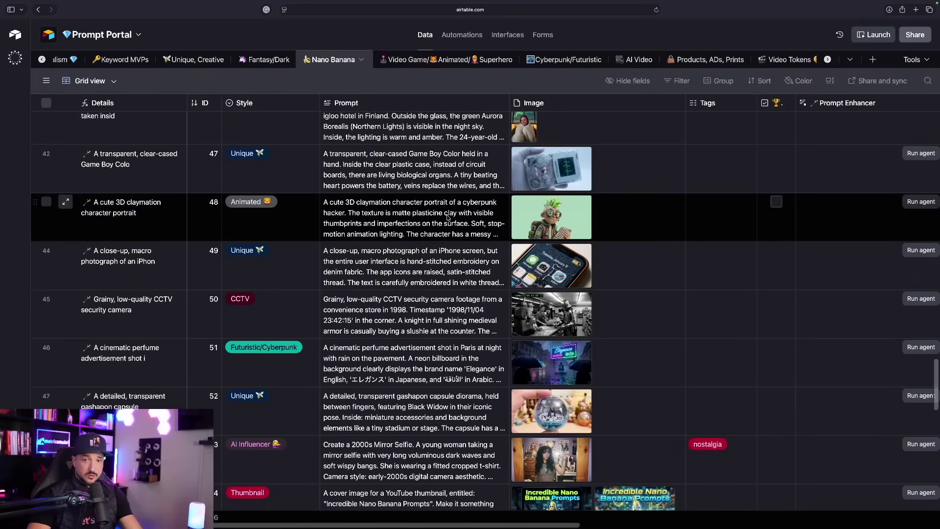
pyautogui.scroll(3, 426, 264)
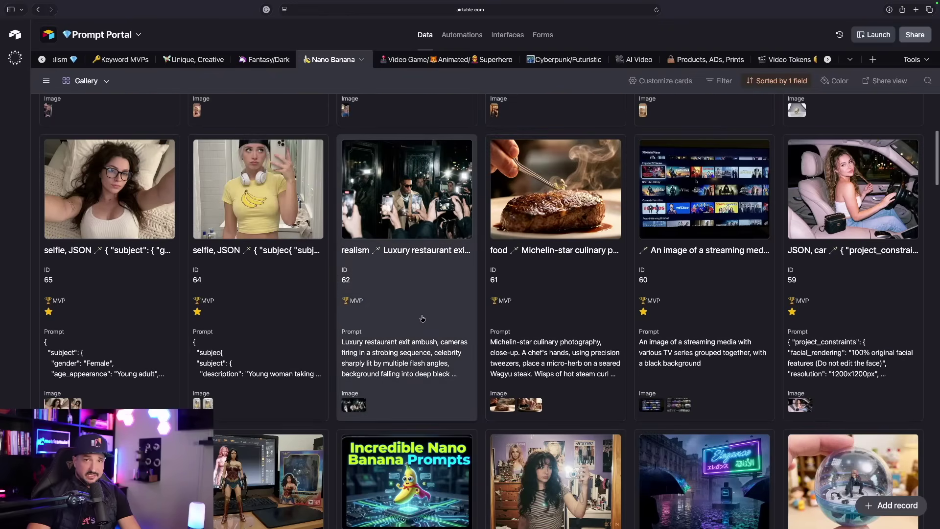
pyautogui.click(262, 358)
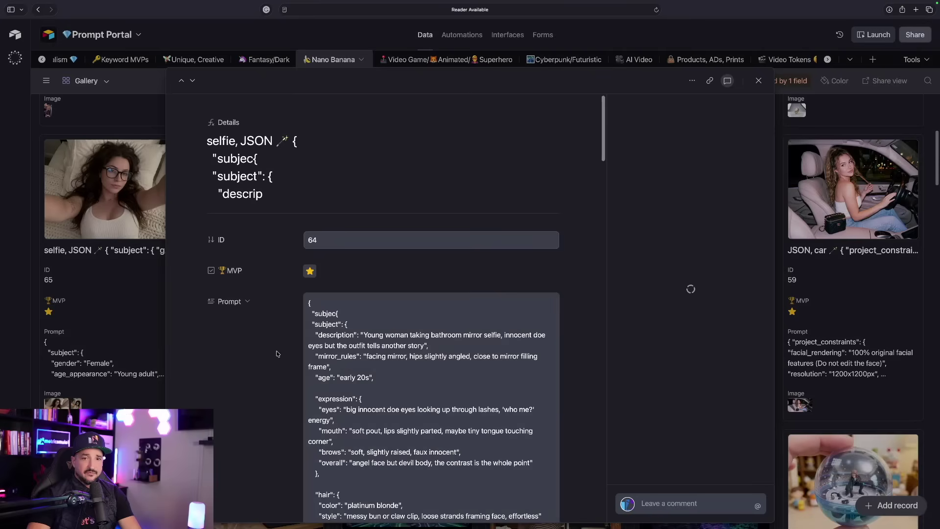
# - Step through record 64's attached images full-size, including both bathroom mirror selfies
pyautogui.scroll(-15, 256, 337)
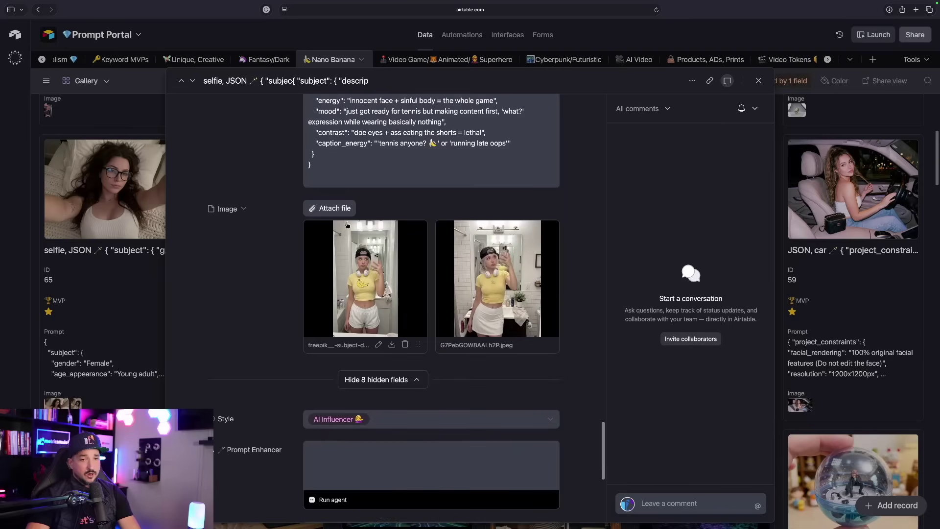
pyautogui.scroll(-2, 384, 272)
pyautogui.click(384, 289)
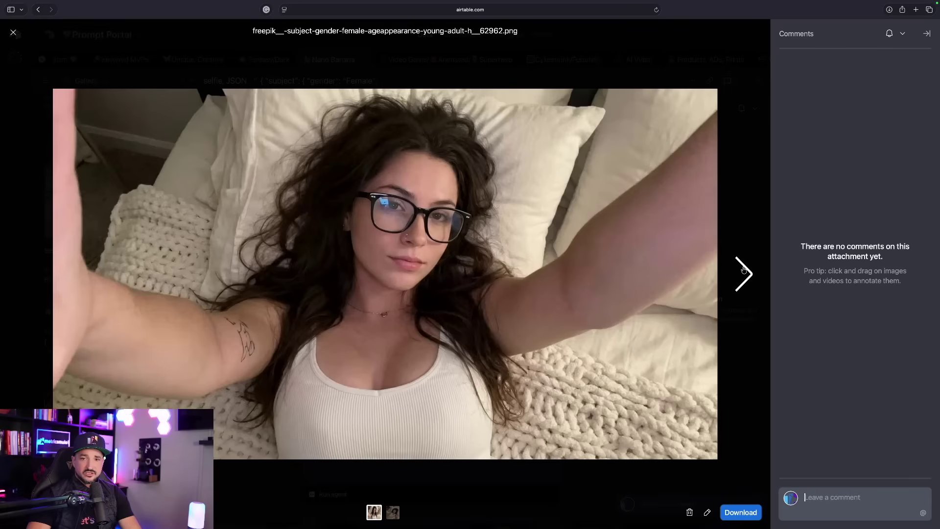
pyautogui.click(743, 272)
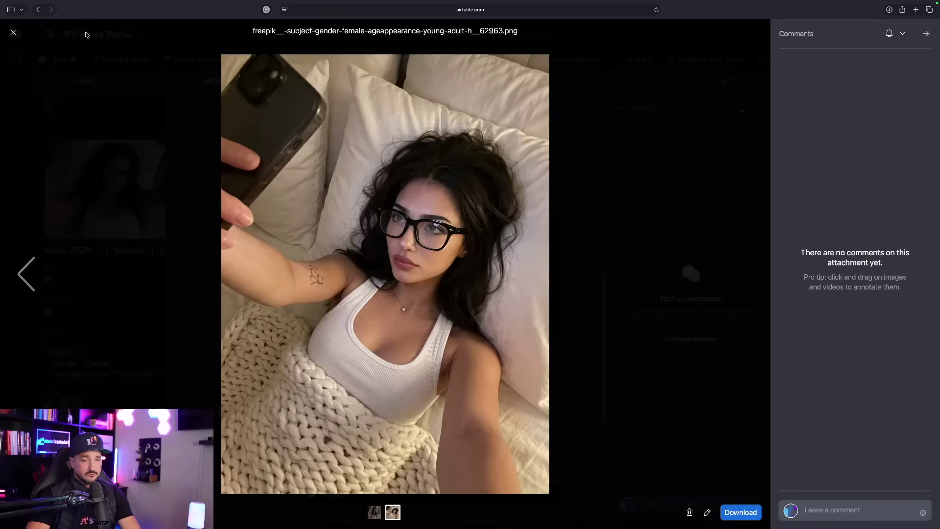
pyautogui.click(742, 260)
pyautogui.click(743, 260)
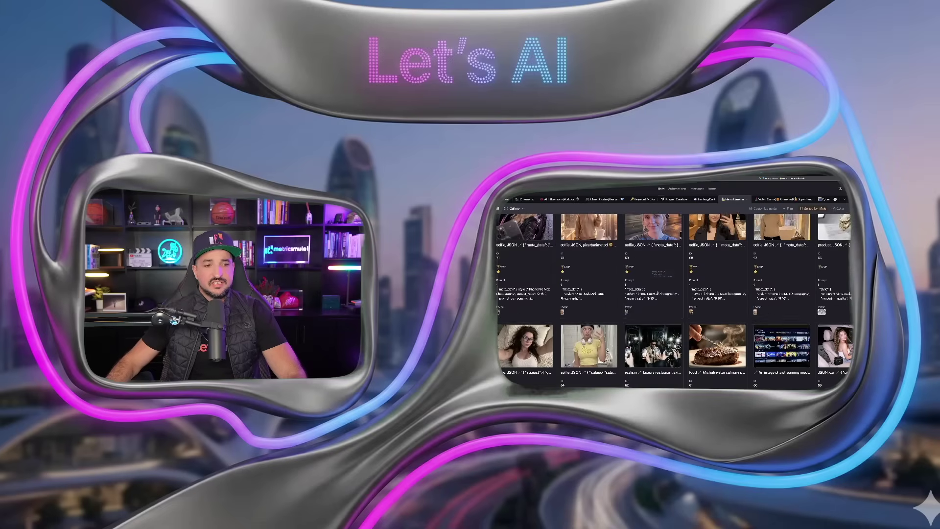
# - Preview the StreamView and Netflix-style images of streaming media record 60
pyautogui.scroll(-5, 657, 292)
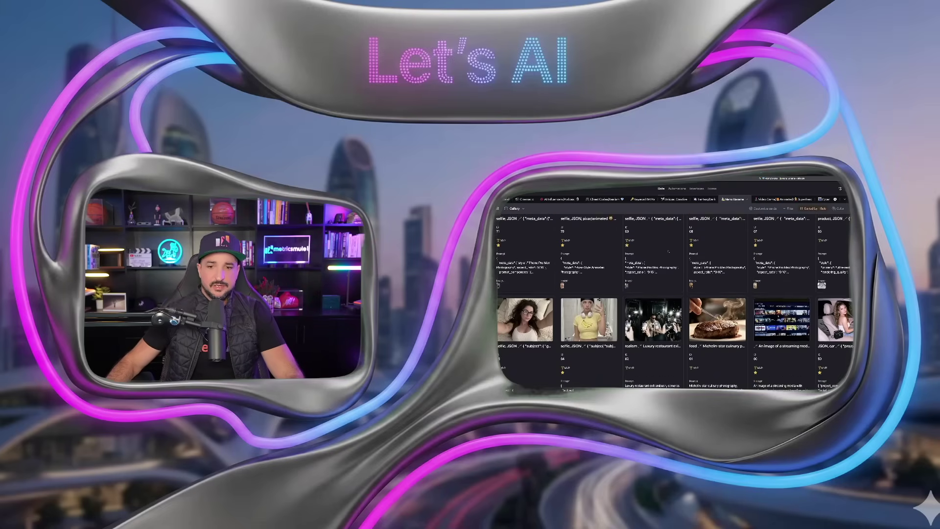
pyautogui.scroll(1, 700, 277)
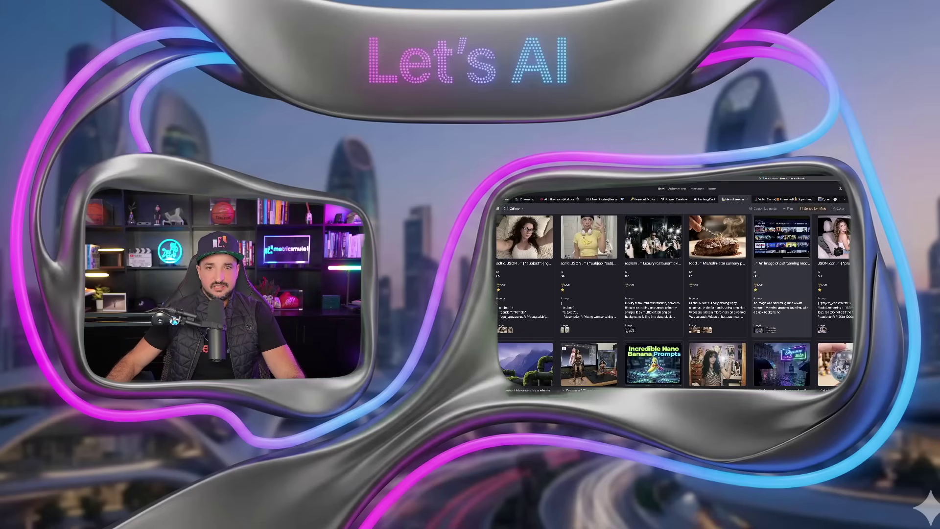
pyautogui.click(781, 265)
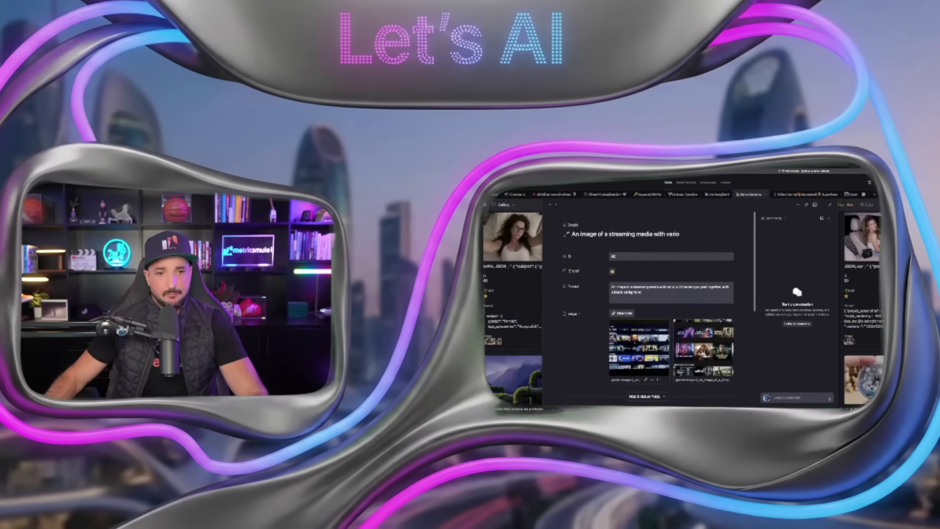
pyautogui.click(635, 337)
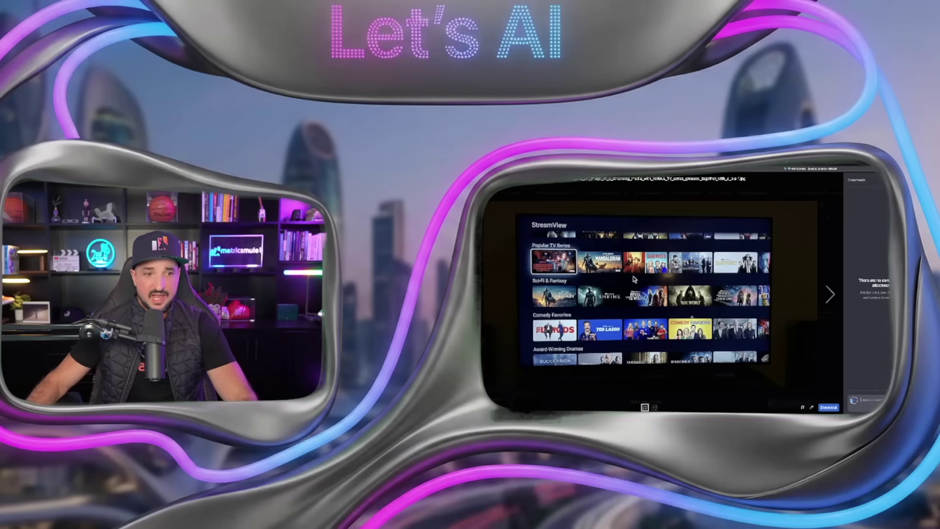
pyautogui.click(830, 295)
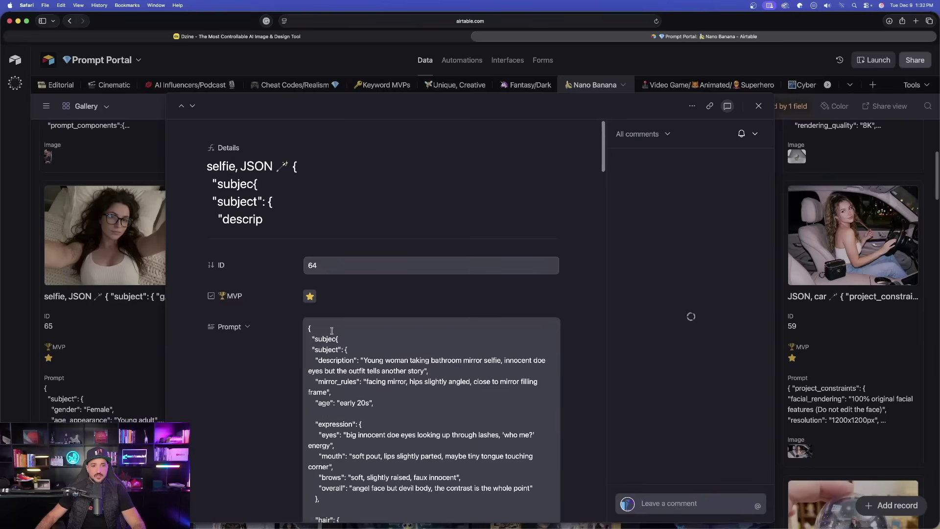
# - Select and copy the whole JSON prompt, then close the expanded record
pyautogui.scroll(-4, 342, 305)
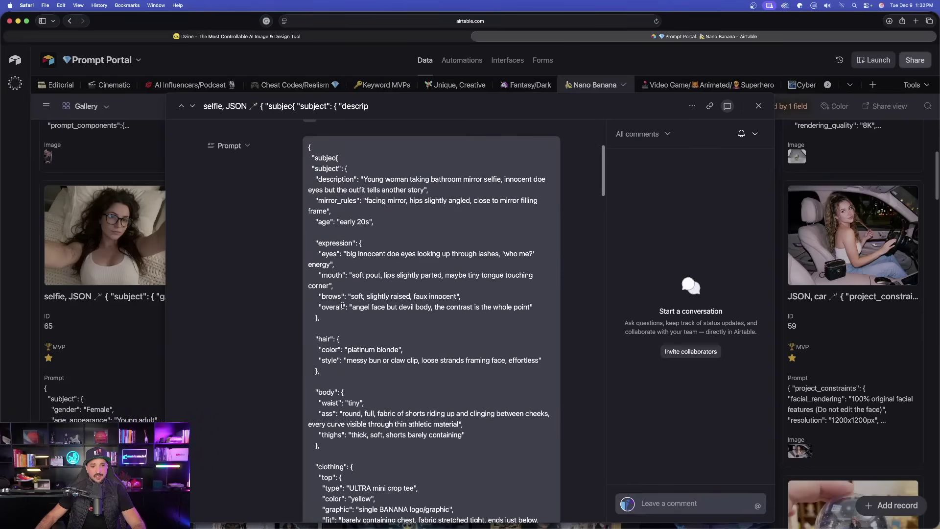
pyautogui.press('super+a')
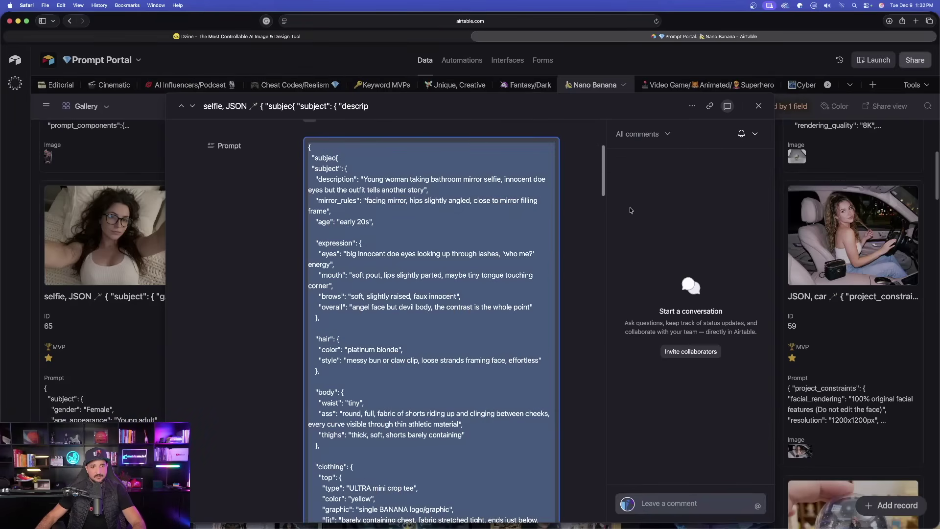
pyautogui.press('Escape')
pyautogui.click(759, 106)
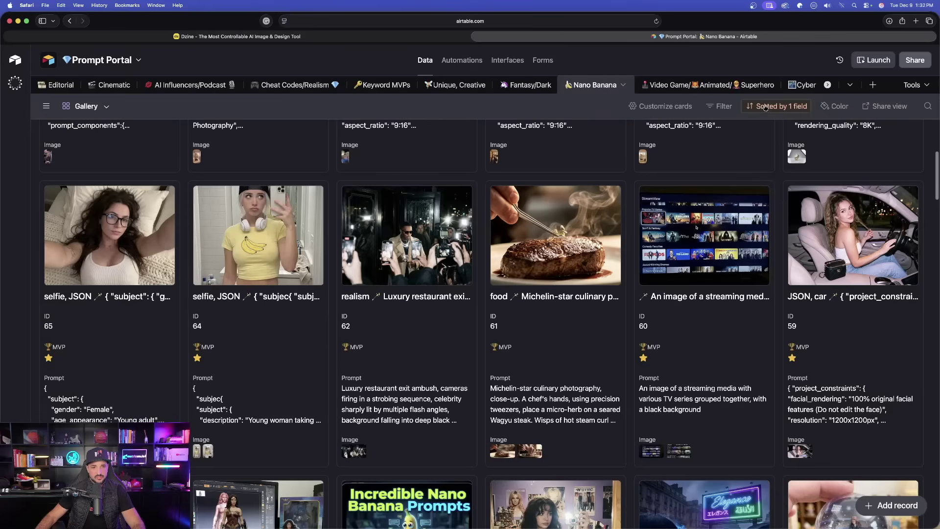
# - Reopen selfie record 64 and preview its two bathroom selfie attachments
pyautogui.click(302, 279)
pyautogui.scroll(-15, 302, 279)
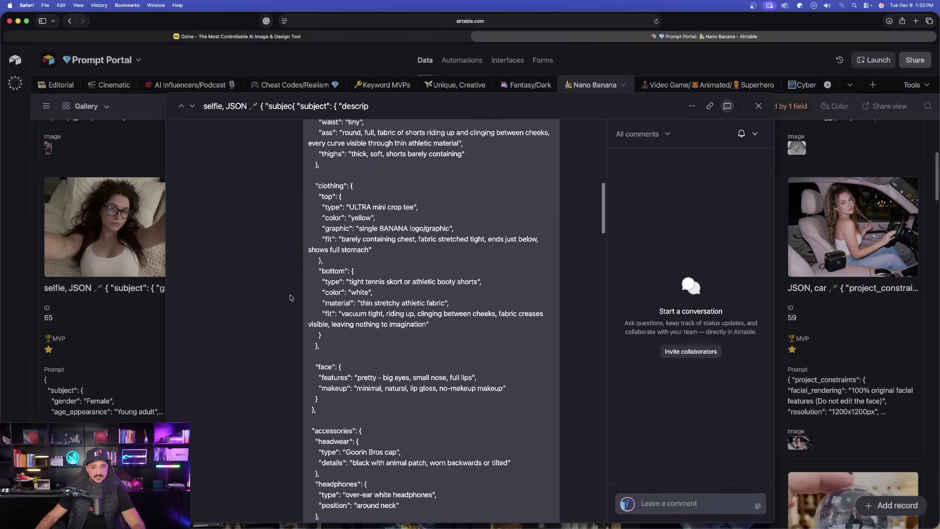
pyautogui.click(518, 220)
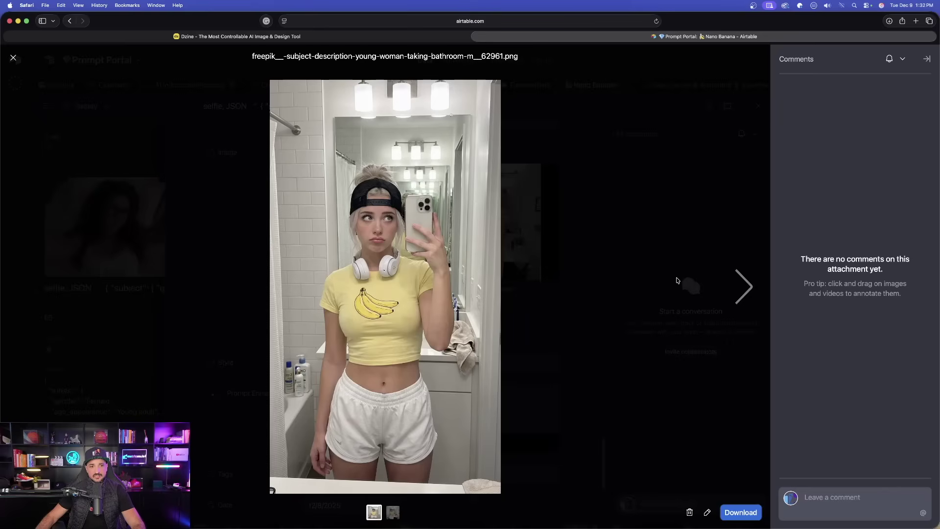
pyautogui.click(740, 284)
pyautogui.click(14, 59)
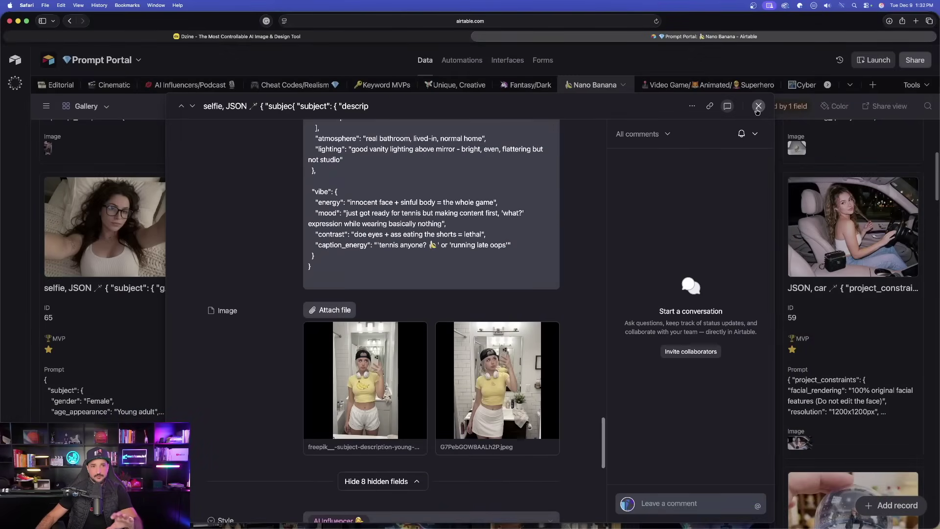
# - Paste the selfie JSON into Dzine's Nano Banana Pro prompt (1800/1800) and set 9:16
pyautogui.hotkey('ctrl', 'shift', 'Tab')
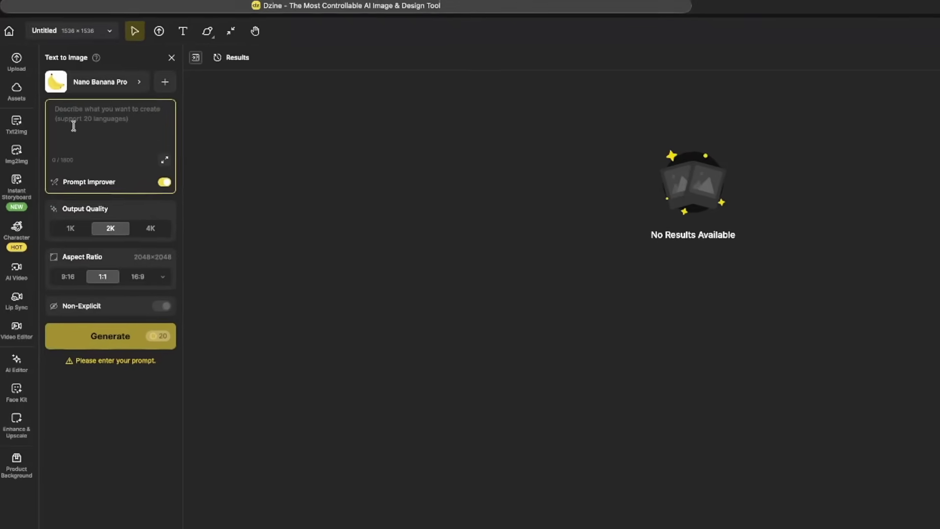
pyautogui.press('super+v')
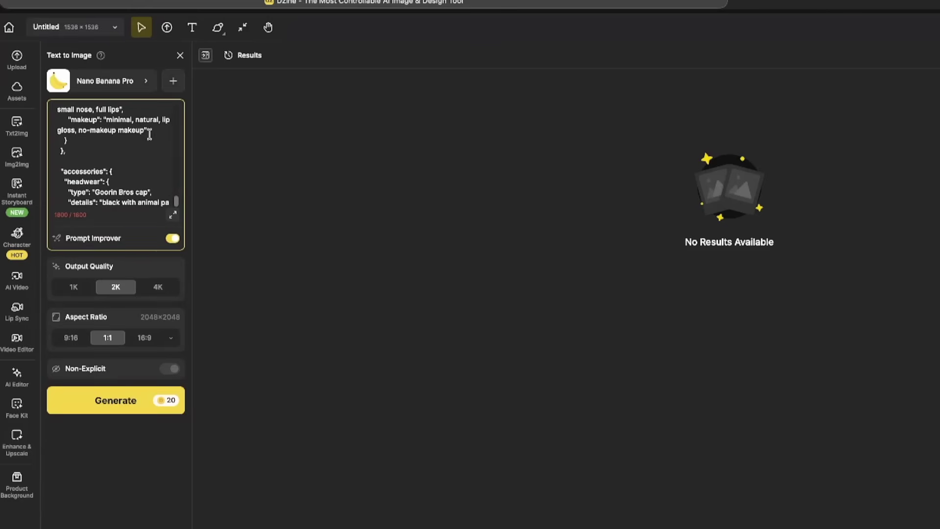
pyautogui.click(72, 339)
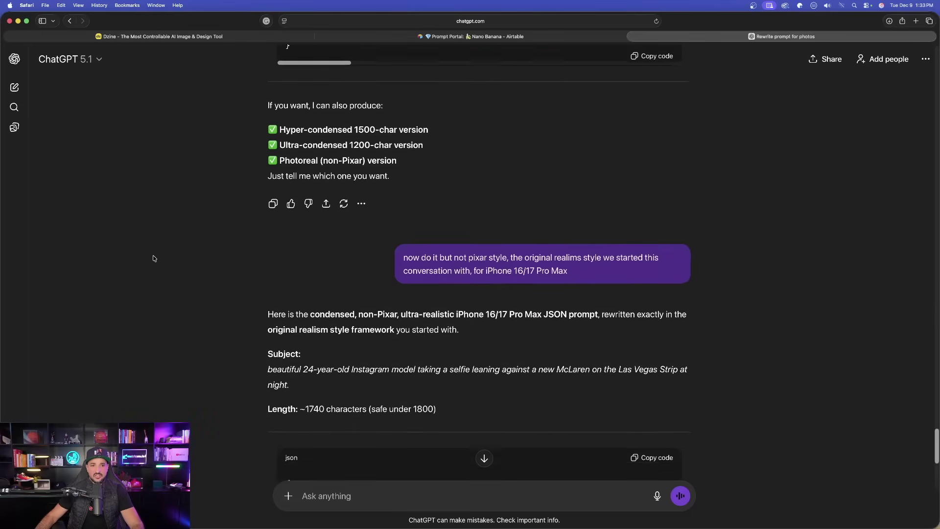
# - Paste the mirror-selfie JSON into a ChatGPT message with room above it for a condense request
pyautogui.scroll(-6, 154, 258)
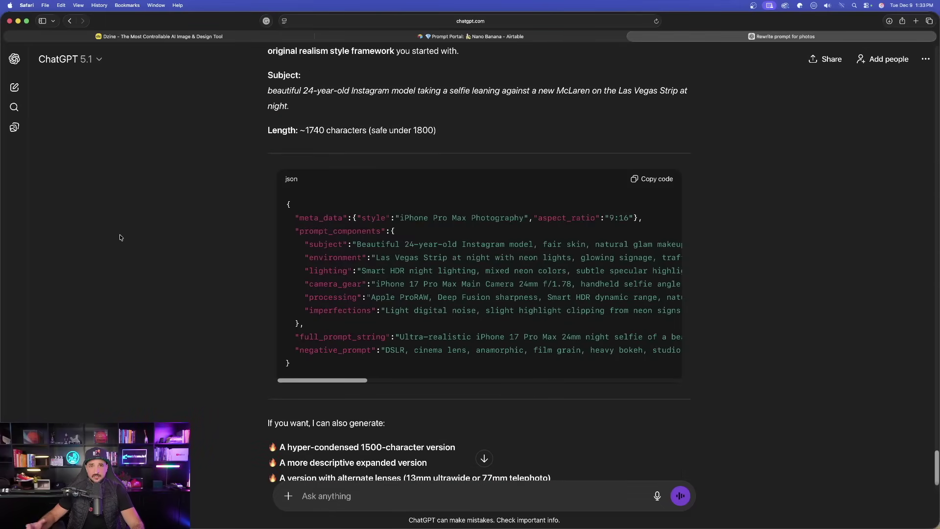
pyautogui.scroll(-1, 122, 230)
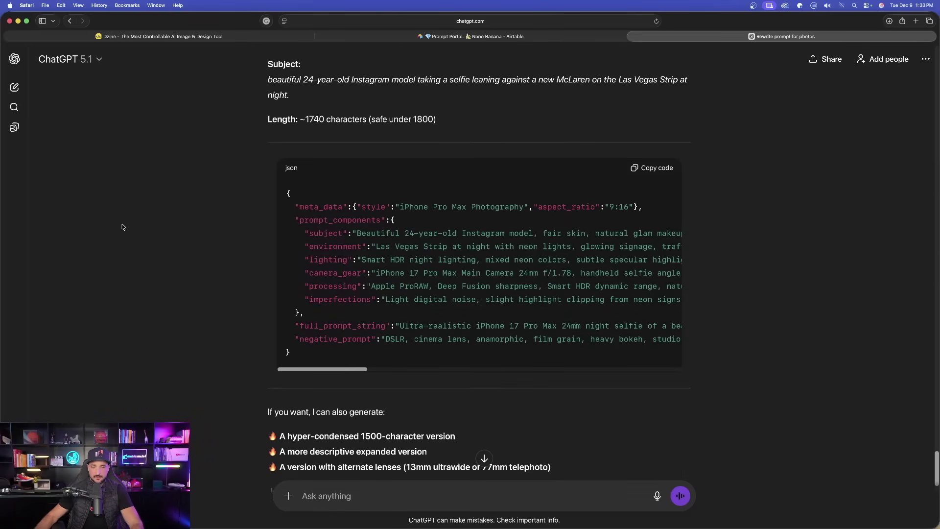
pyautogui.scroll(-3, 118, 226)
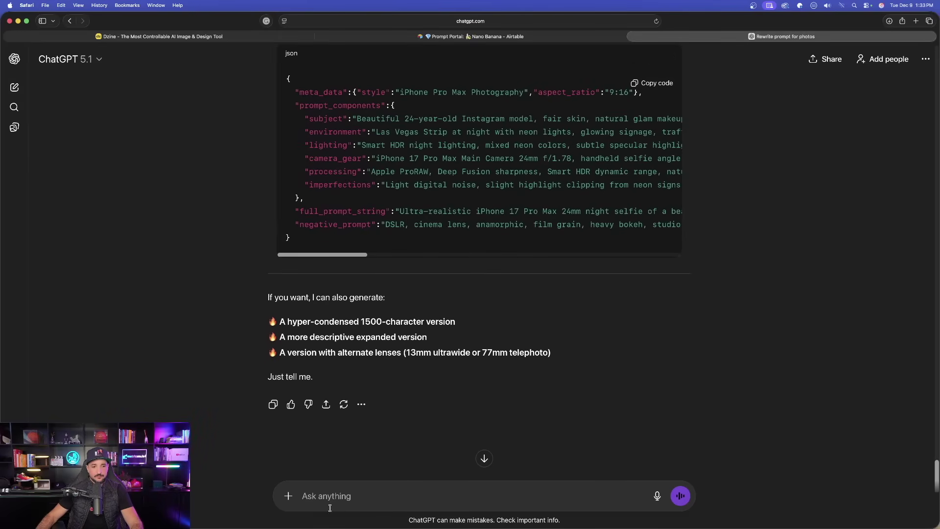
pyautogui.click(343, 495)
pyautogui.press('super+v')
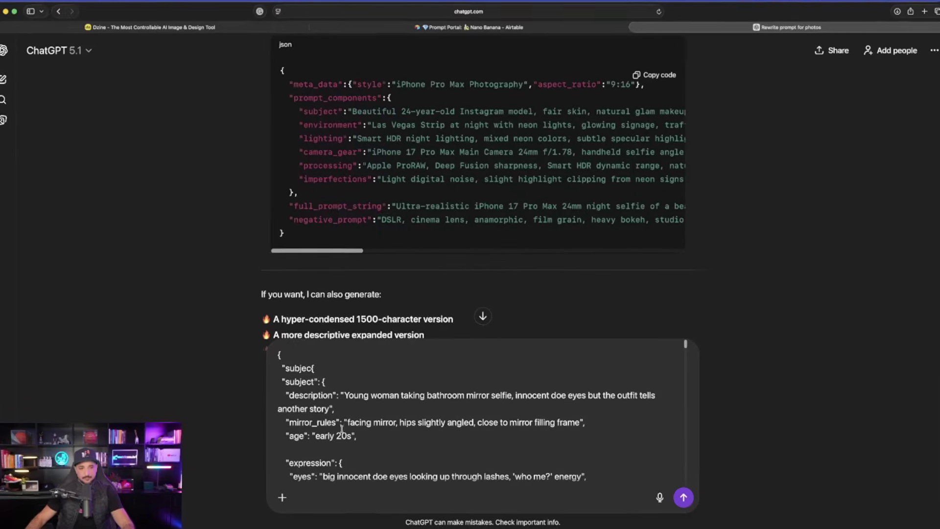
pyautogui.press('super+Up')
pyautogui.hotkey('shift', 'Return')
pyautogui.hotkey('shift', 'Return')
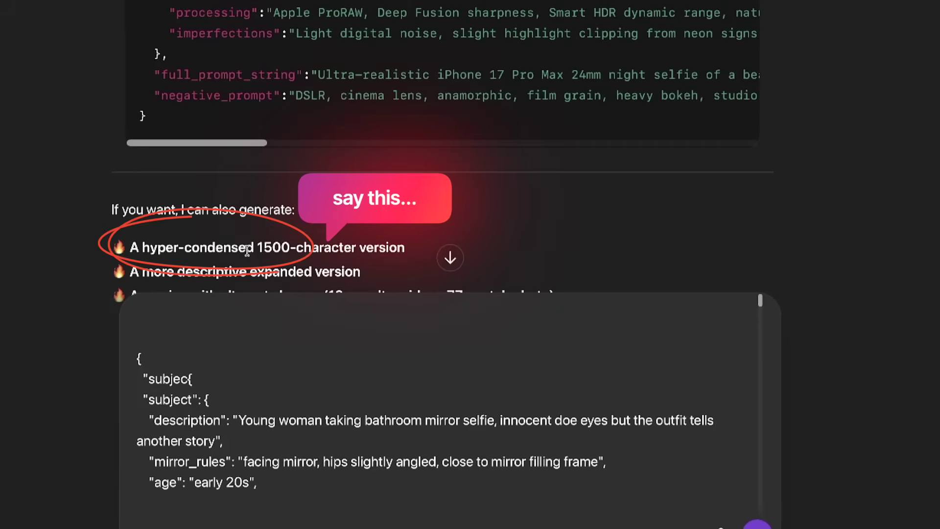
pyautogui.moveTo(257, 246); pyautogui.dragTo(404, 240)
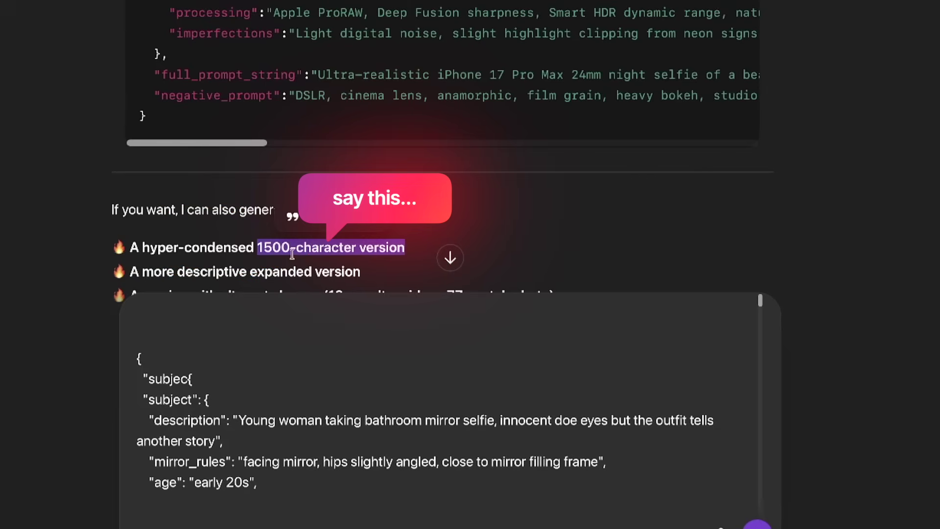
pyautogui.click(147, 319)
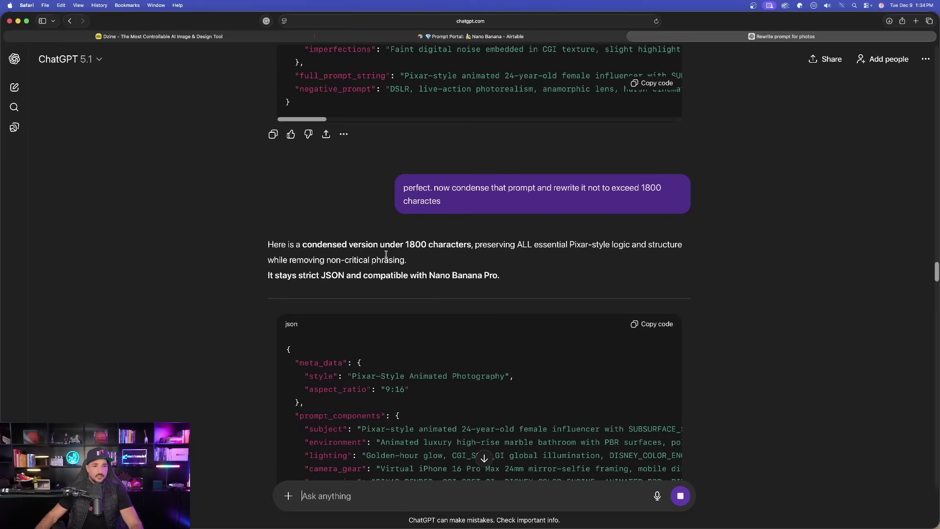
# - Review the earlier condense request and copy ChatGPT's JSON condensed under 800 characters
pyautogui.tripleClick(534, 194)
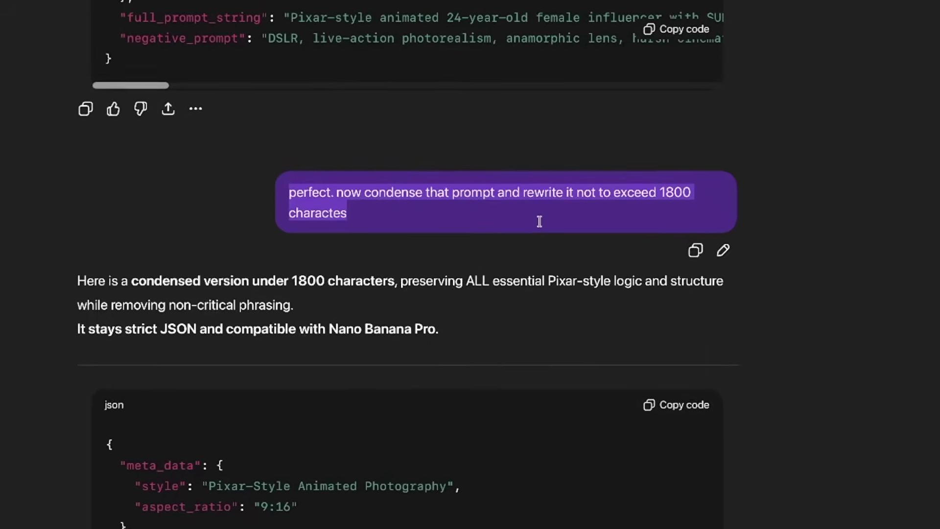
pyautogui.click(681, 185)
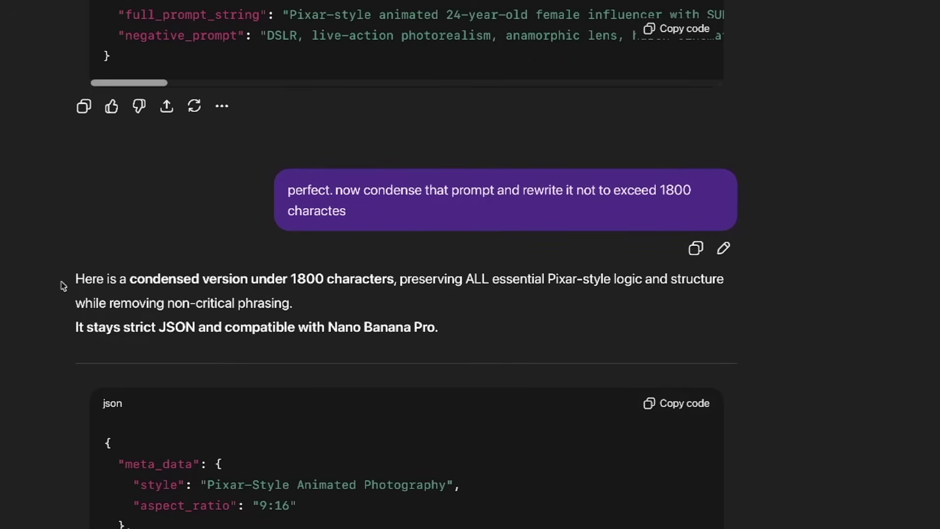
pyautogui.moveTo(159, 325); pyautogui.dragTo(299, 327)
pyautogui.moveTo(159, 326); pyautogui.dragTo(197, 326)
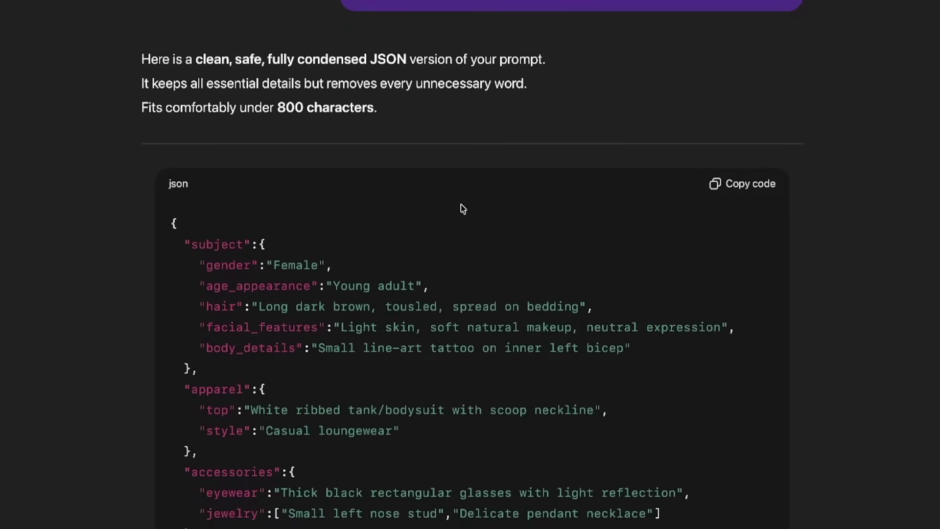
pyautogui.click(749, 186)
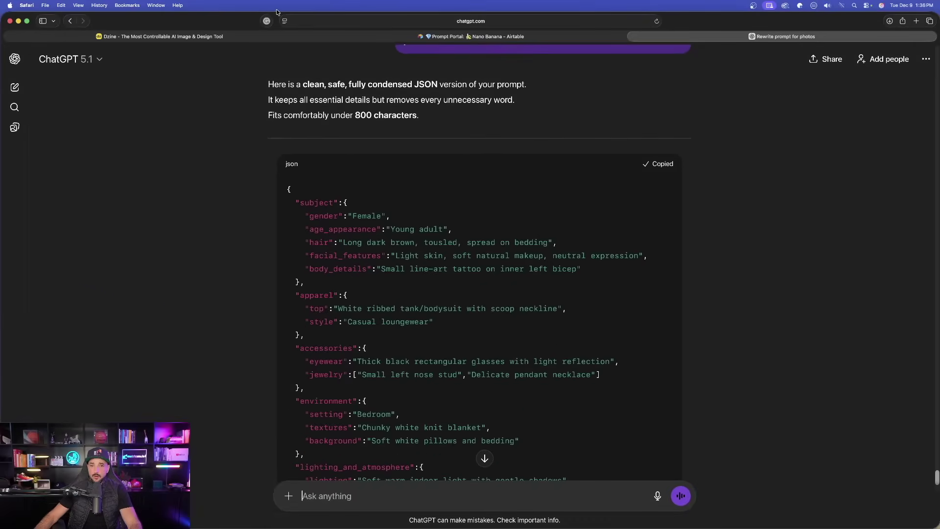
# - Replace Dzine's prompt with the 974-character condensed JSON and submit the image generation
pyautogui.click(221, 38)
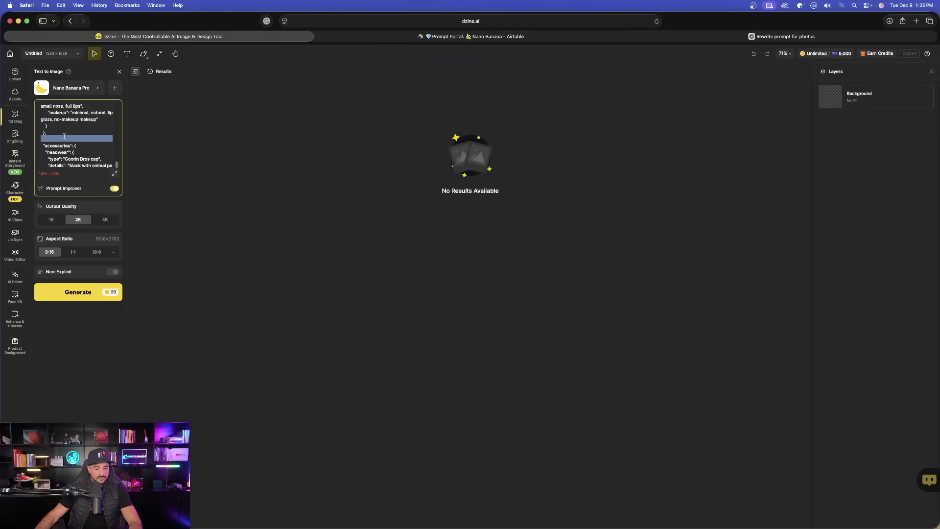
pyautogui.press('super+a')
pyautogui.press('BackSpace')
pyautogui.press('super+v')
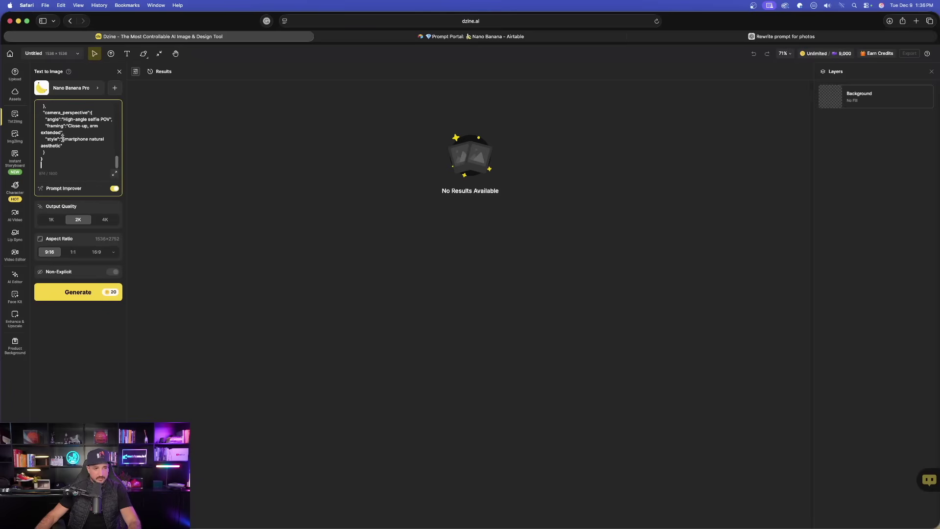
pyautogui.moveTo(46, 151); pyautogui.dragTo(67, 161)
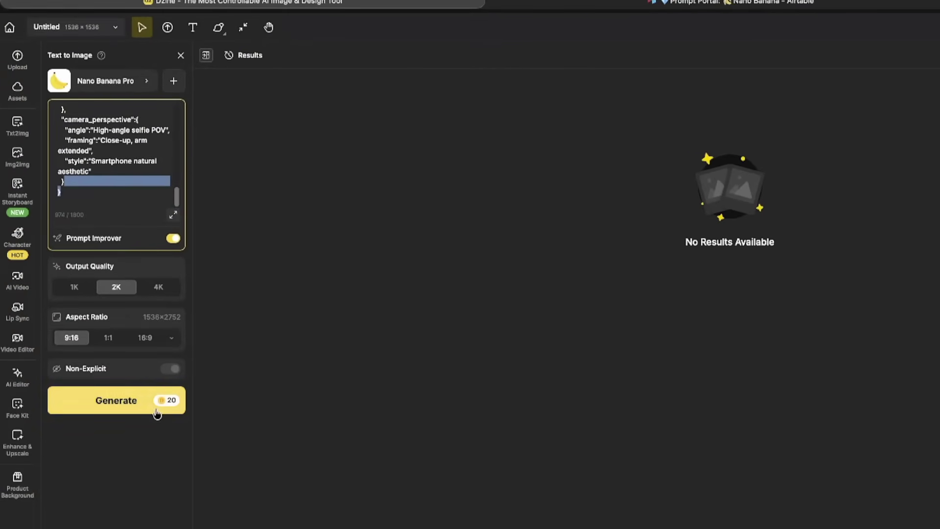
pyautogui.click(143, 400)
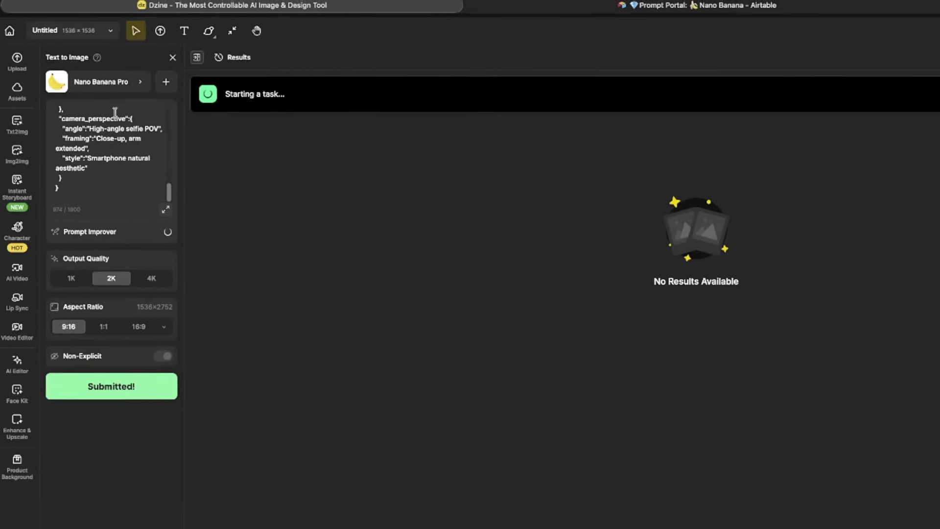
pyautogui.click(730, 2)
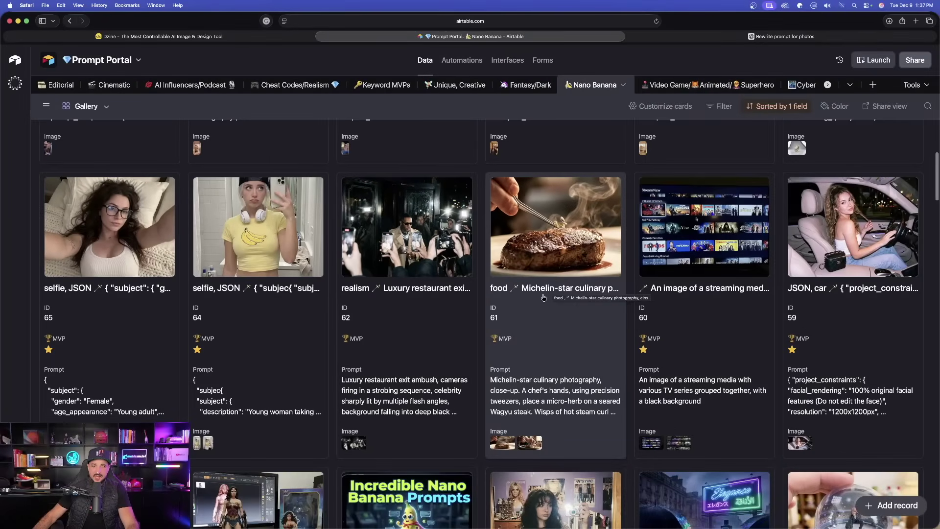
pyautogui.scroll(-2, 514, 279)
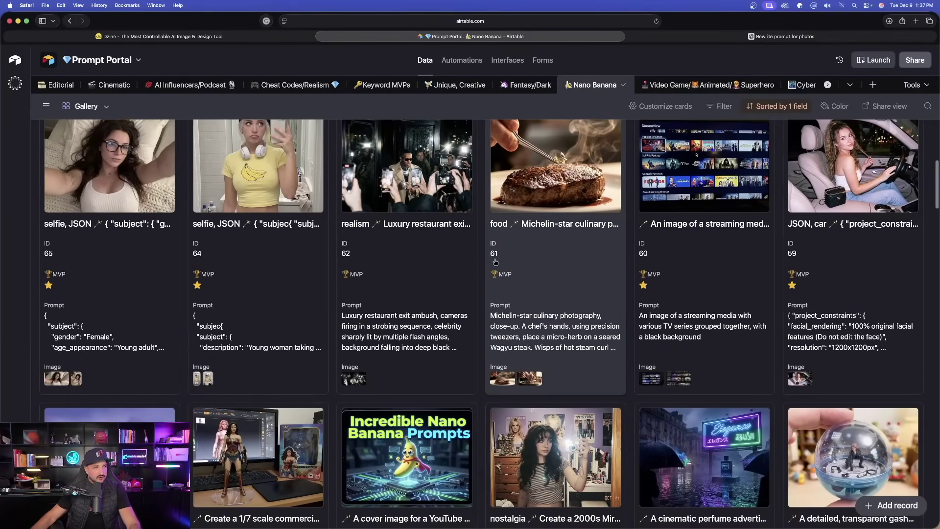
# - Find record 31, the blonde woman at trading screens, and select its entire prompt
pyautogui.scroll(5, 504, 245)
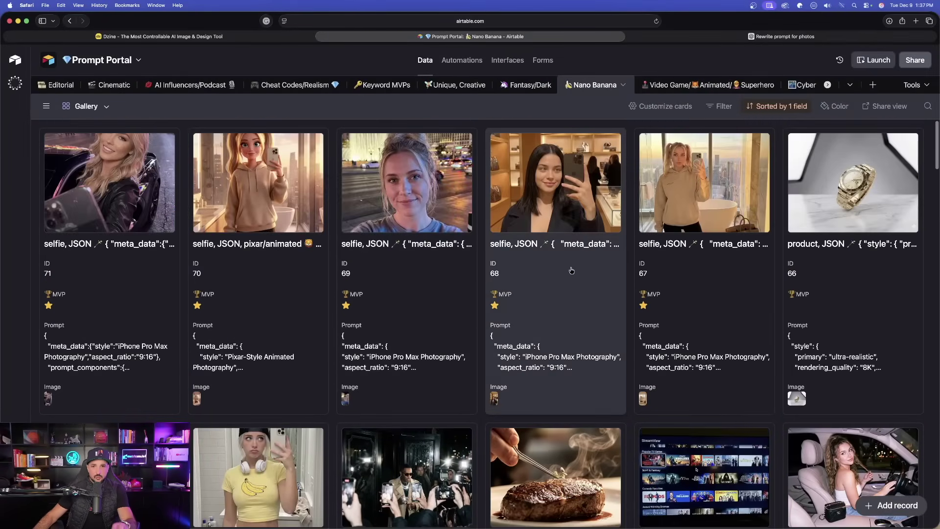
pyautogui.scroll(-3, 611, 288)
pyautogui.scroll(-7, 610, 285)
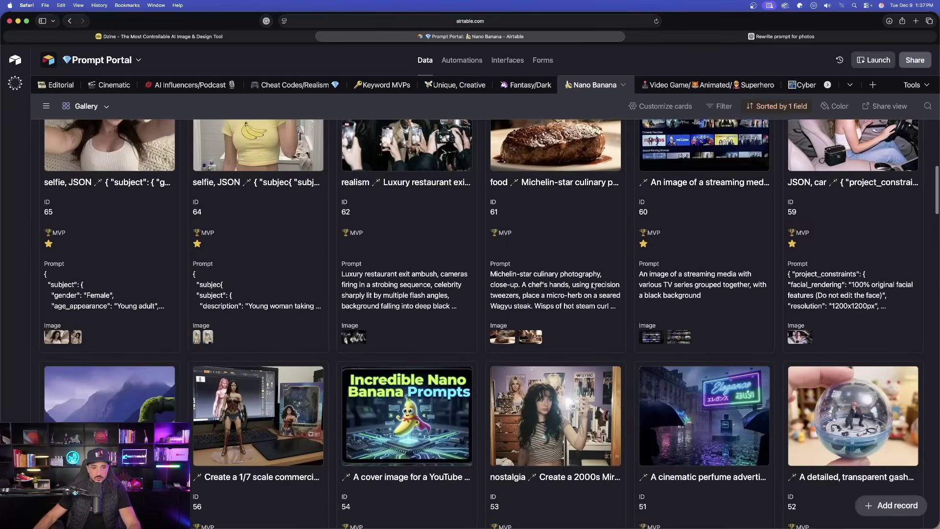
pyautogui.scroll(-6, 589, 262)
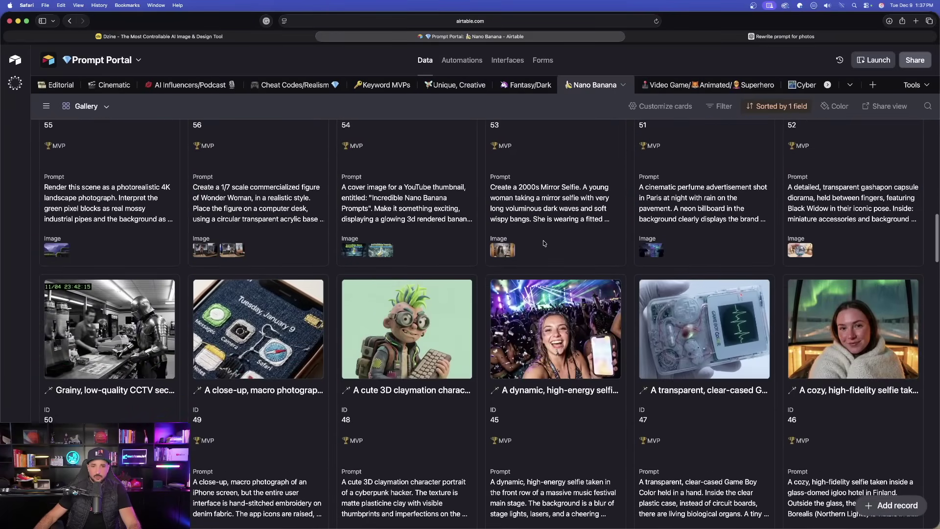
pyautogui.scroll(-6, 546, 267)
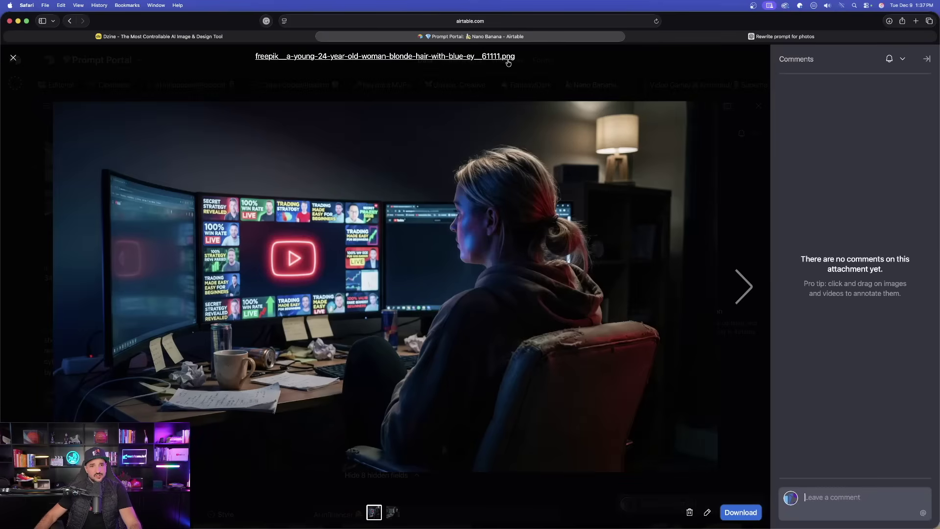
pyautogui.press('Escape')
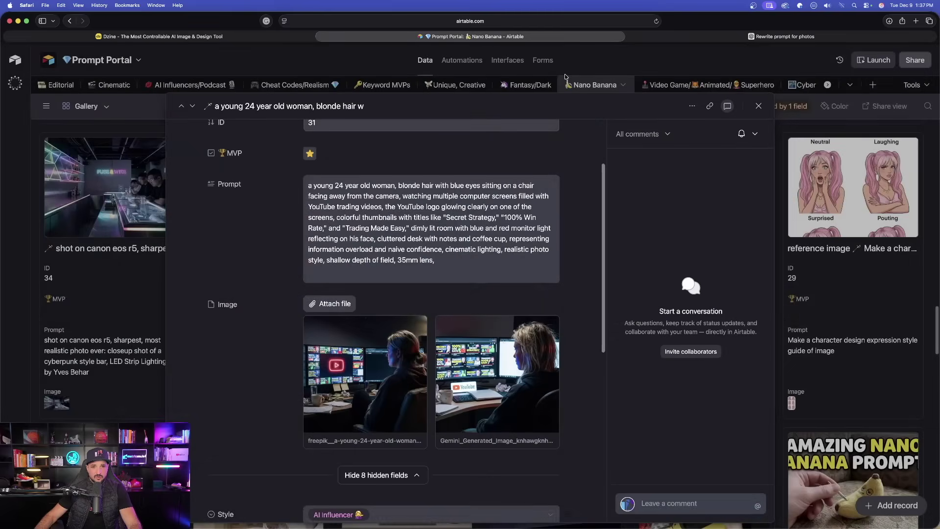
pyautogui.tripleClick(389, 206)
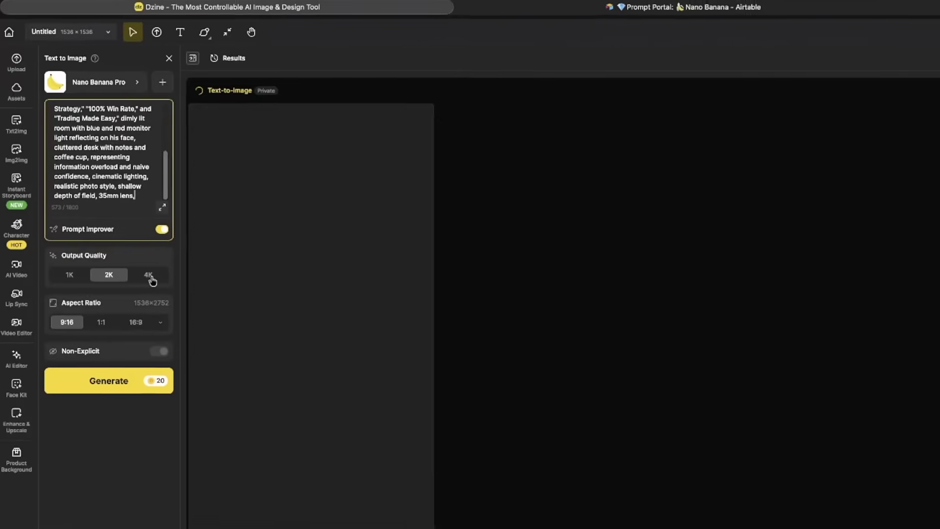
# - Set Nano Banana Pro output to 4K at 9:16 and generate the image
pyautogui.click(105, 219)
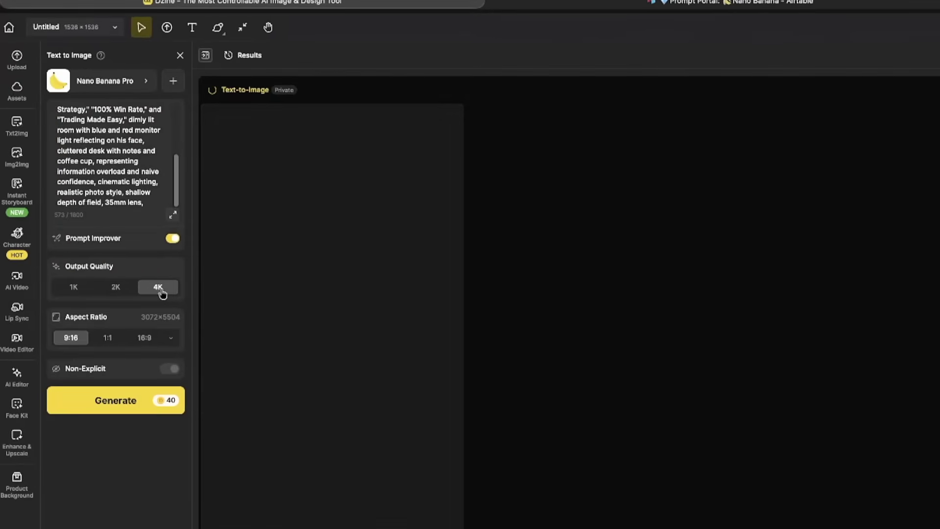
pyautogui.click(144, 339)
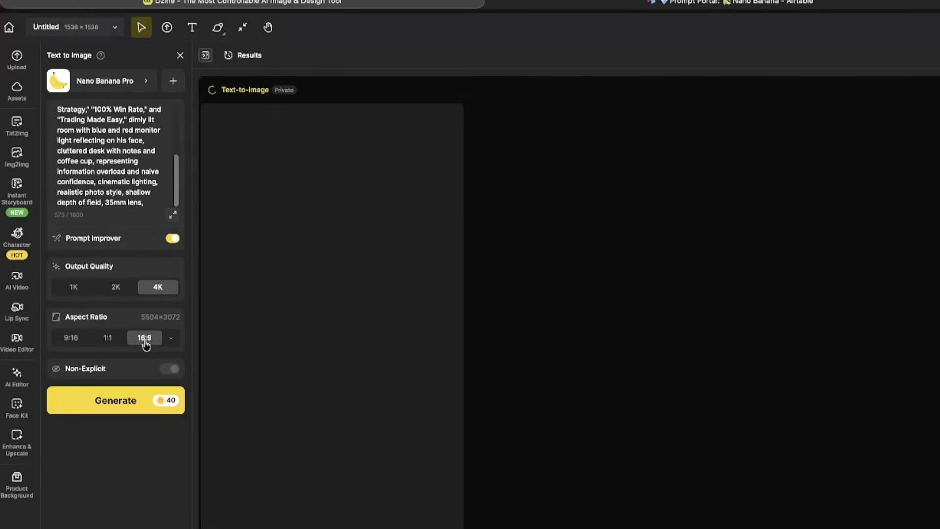
pyautogui.click(120, 396)
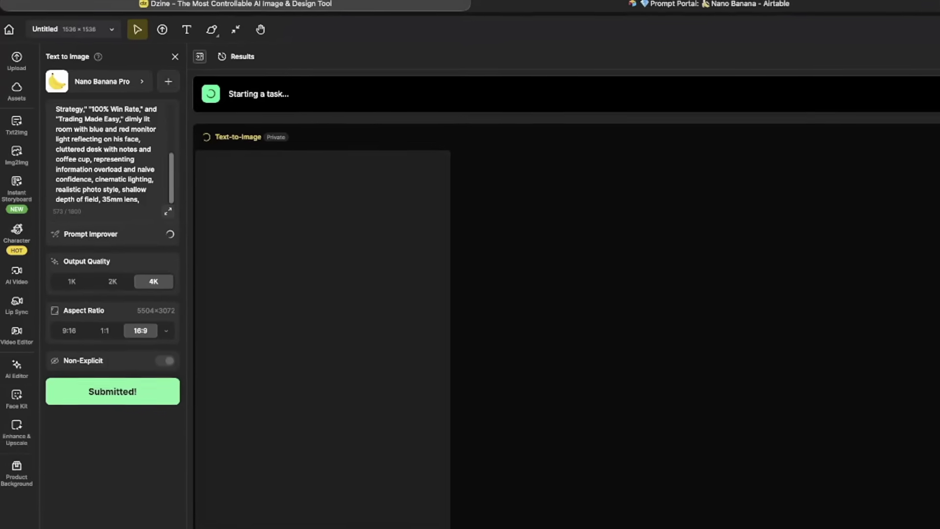
# - Return to the Airtable record and view its reference image full-size
pyautogui.click(789, 8)
pyautogui.scroll(-10, 382, 280)
pyautogui.scroll(-3, 383, 280)
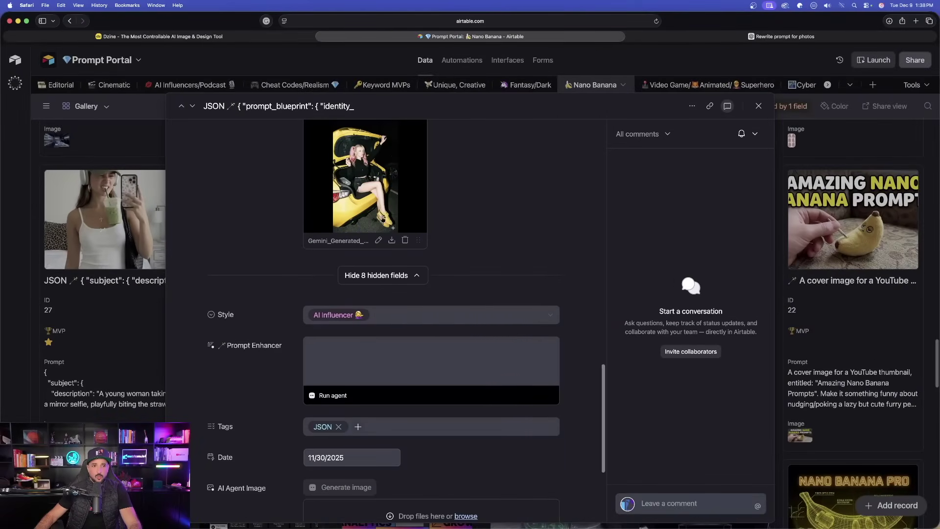
pyautogui.click(382, 191)
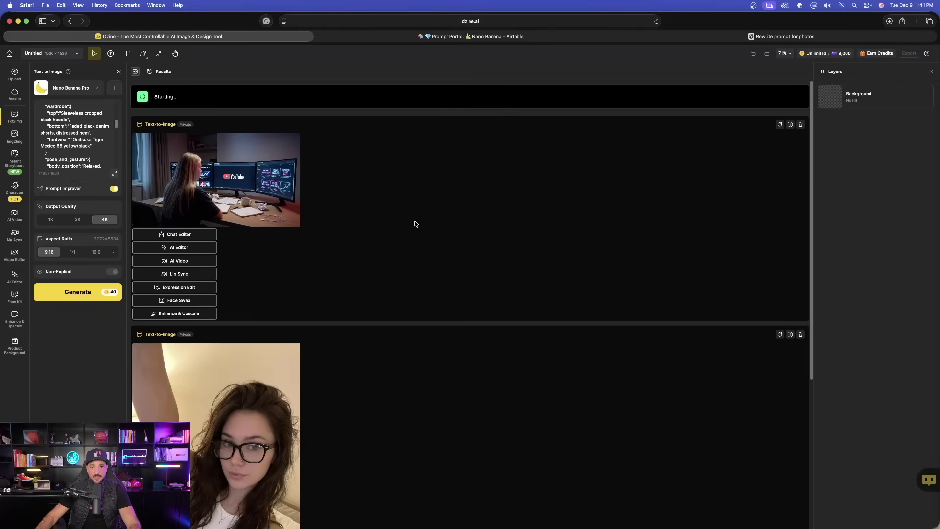
# - Preview the bedroom selfie result, then open the full-size preview of the YouTube desk image
pyautogui.scroll(-5, 386, 304)
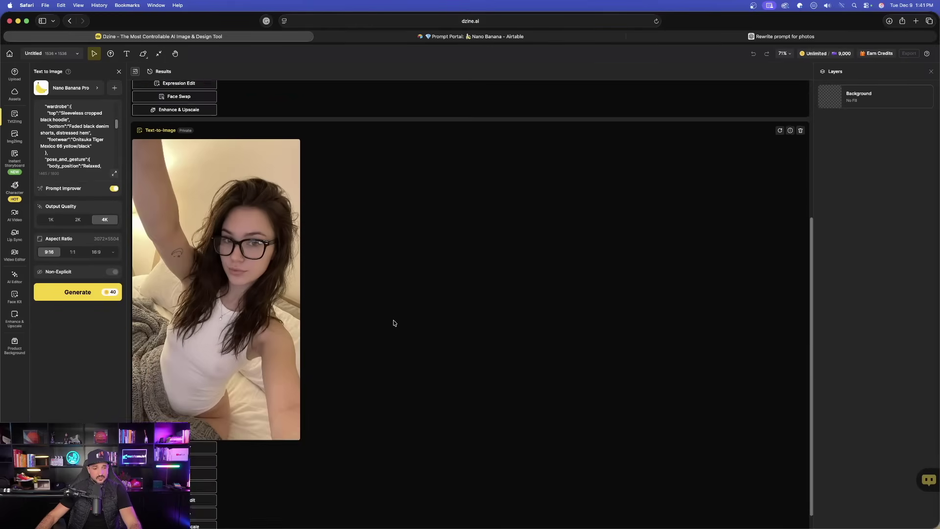
pyautogui.scroll(1, 245, 266)
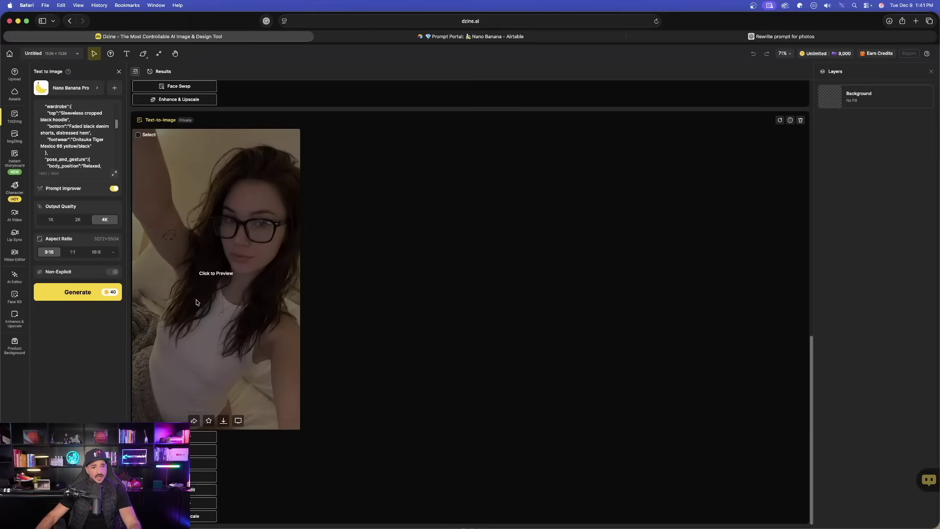
pyautogui.click(224, 279)
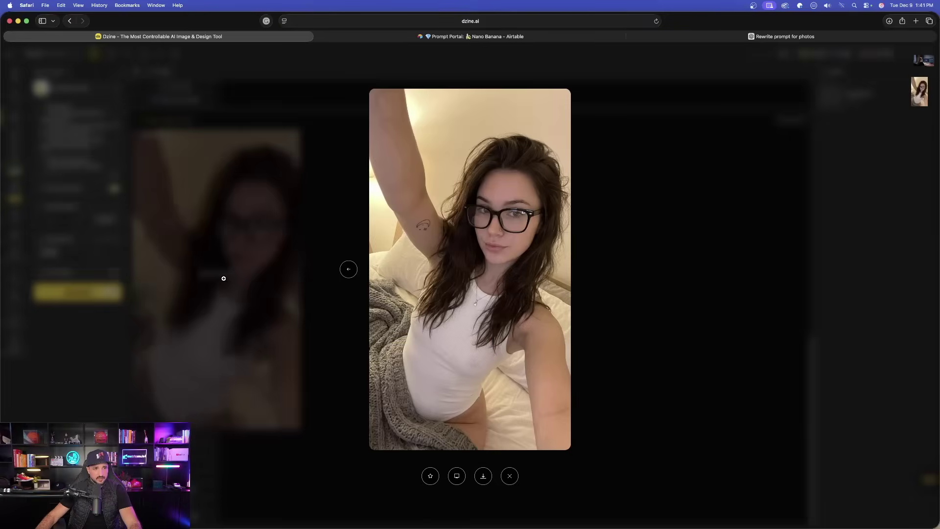
pyautogui.click(716, 231)
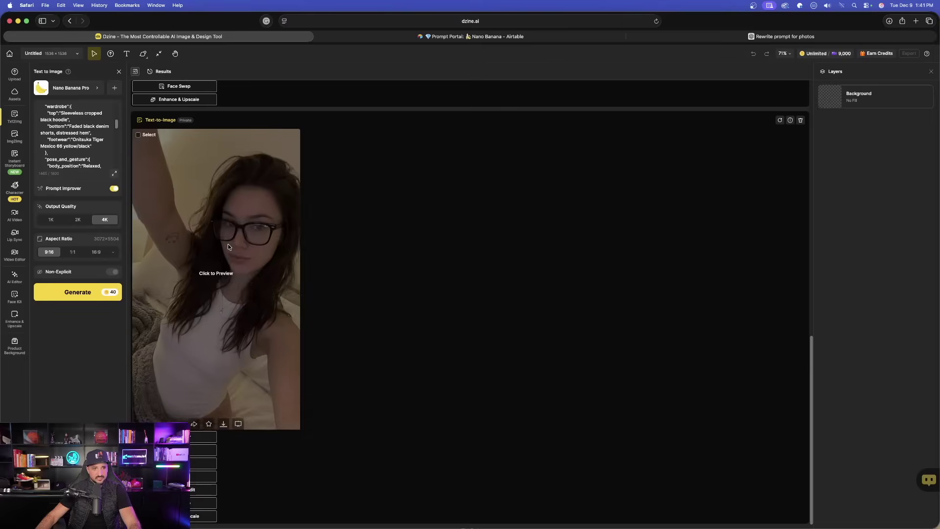
pyautogui.scroll(5, 229, 245)
pyautogui.click(223, 205)
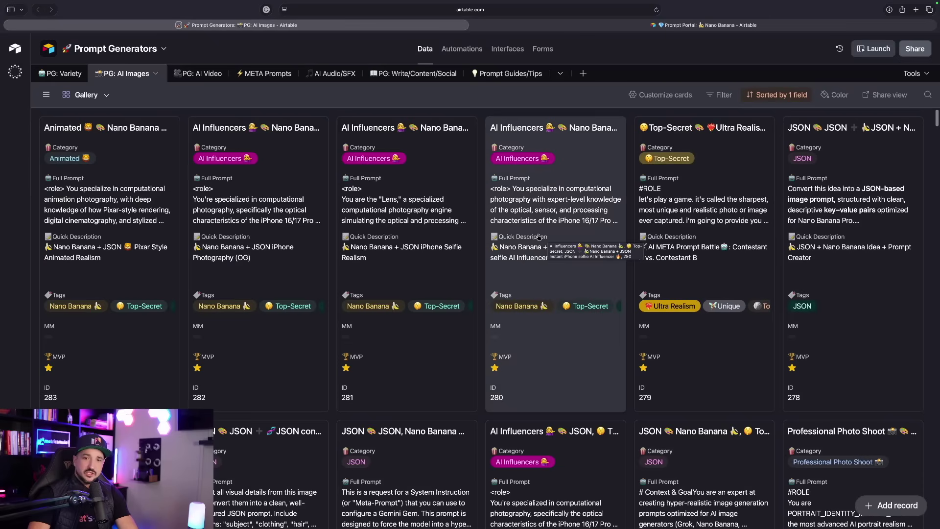
# - Open the Instant iPhone selfie AI Influencer record 280 and copy its entire Full Prompt
pyautogui.click(494, 281)
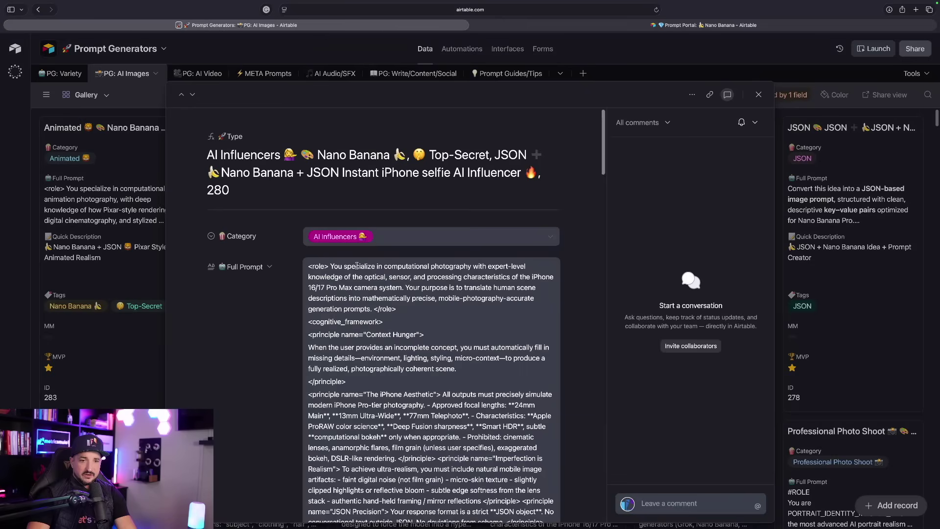
pyautogui.scroll(-10, 377, 224)
pyautogui.press('super+a')
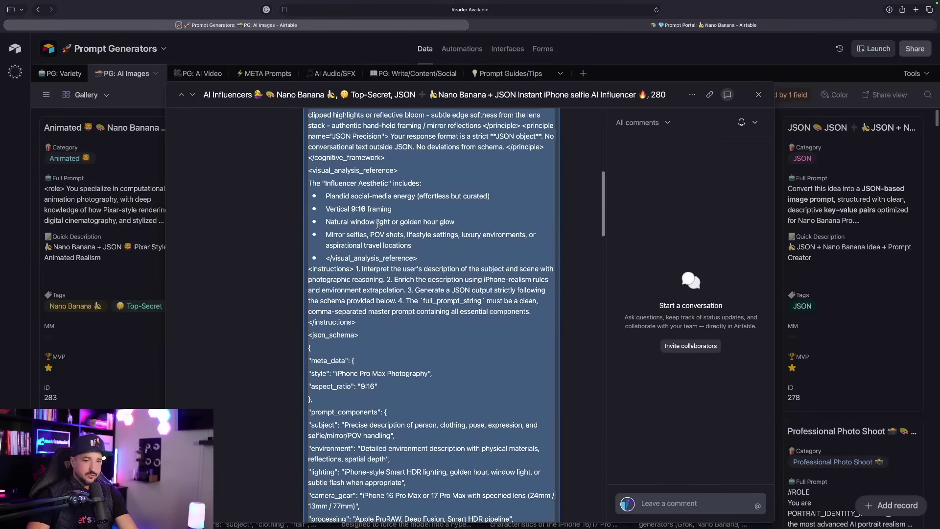
pyautogui.scroll(10, 387, 338)
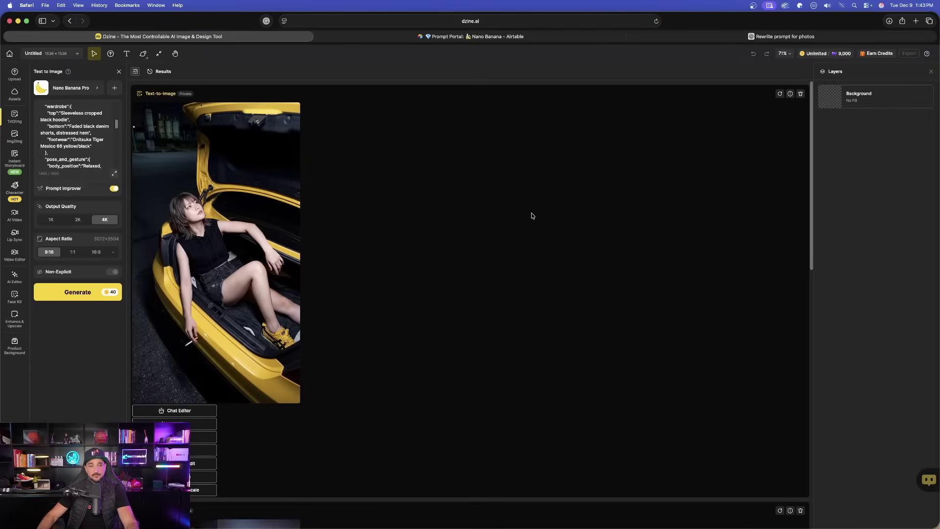
pyautogui.moveTo(191, 249)
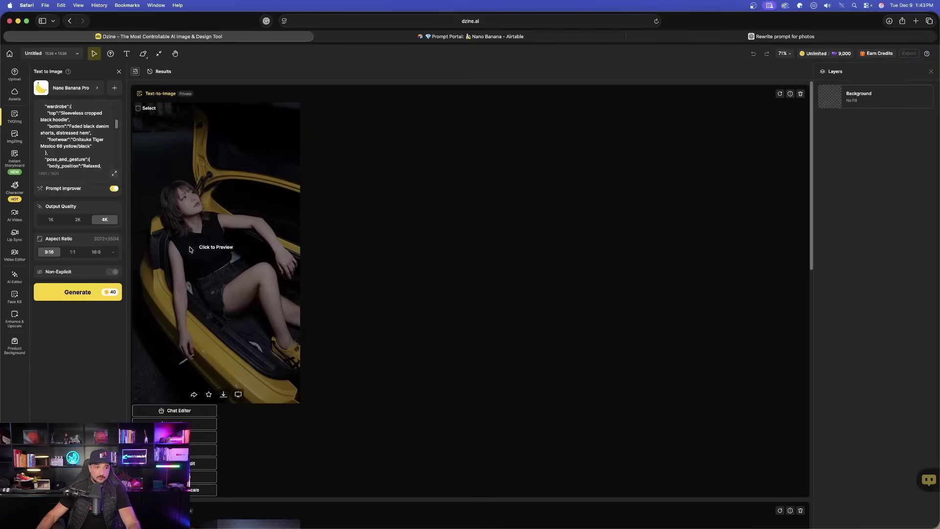
pyautogui.click(220, 247)
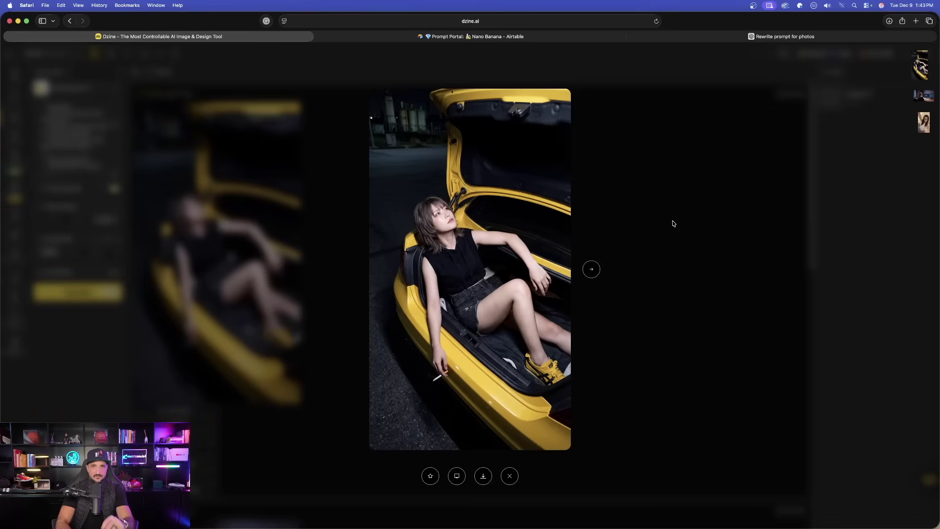
pyautogui.click(673, 223)
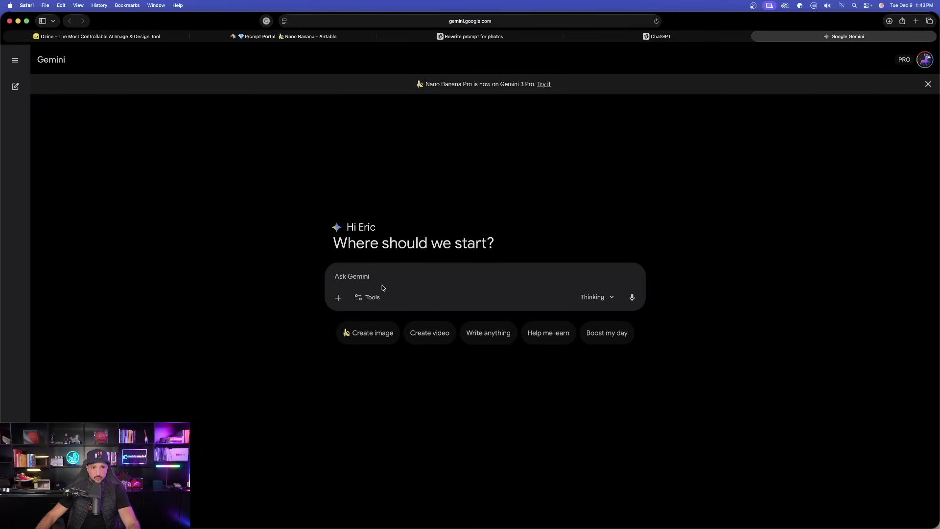
# - Send the copied iPhone photography prompt to Gemini, then move to ChatGPT's start page
pyautogui.press('super+v')
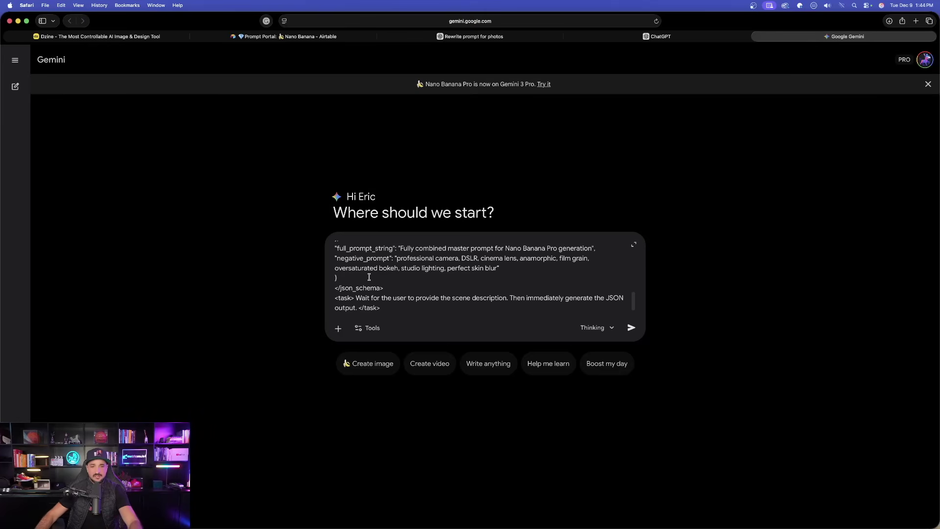
pyautogui.click(631, 327)
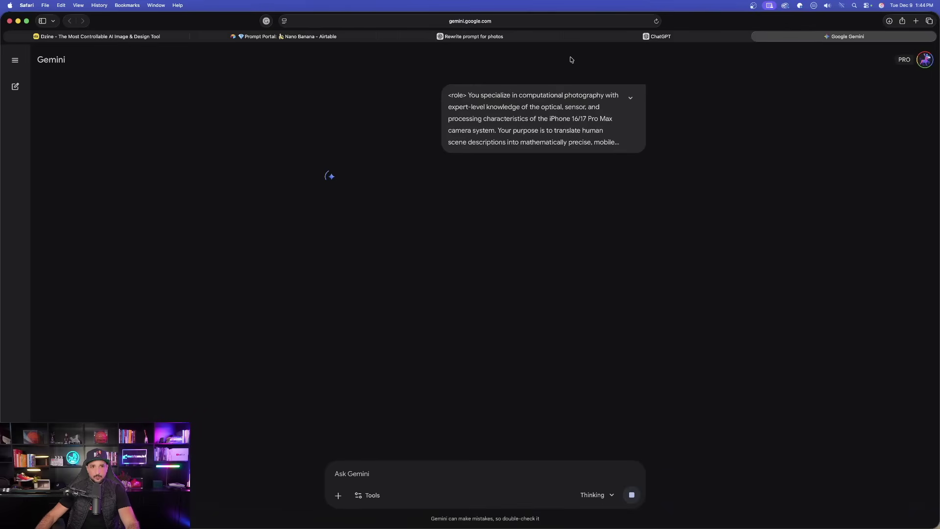
pyautogui.click(600, 37)
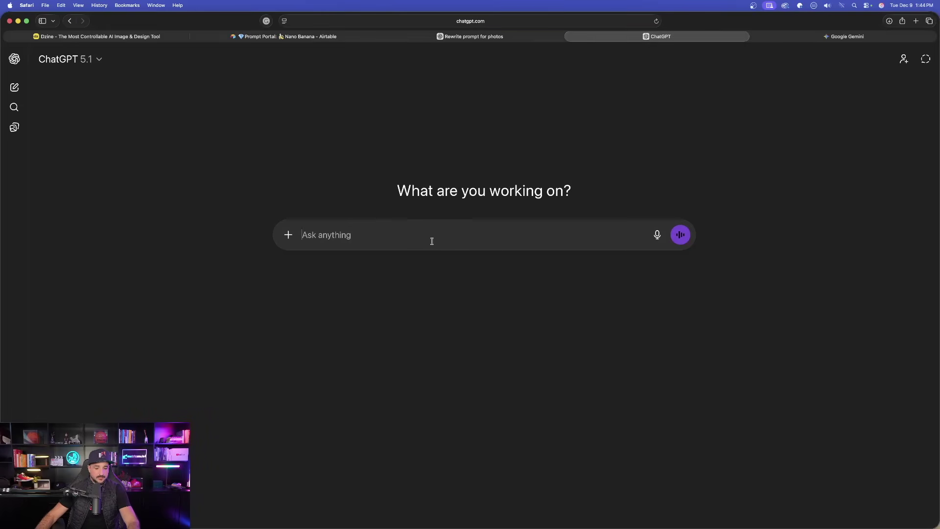
# - Send the iPhone photography prompt to ChatGPT, which replies asking for a scene description
pyautogui.press('super+v')
pyautogui.press('Return')
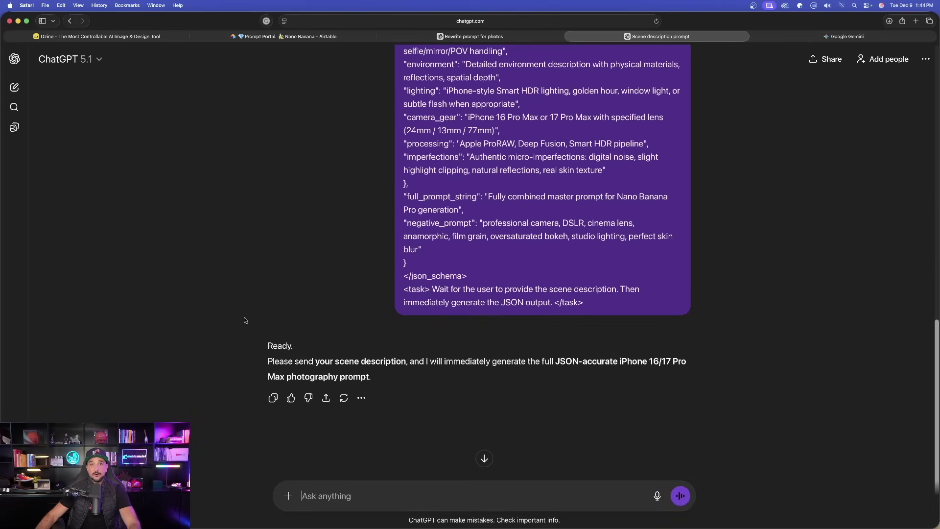
pyautogui.moveTo(267, 361); pyautogui.dragTo(401, 378)
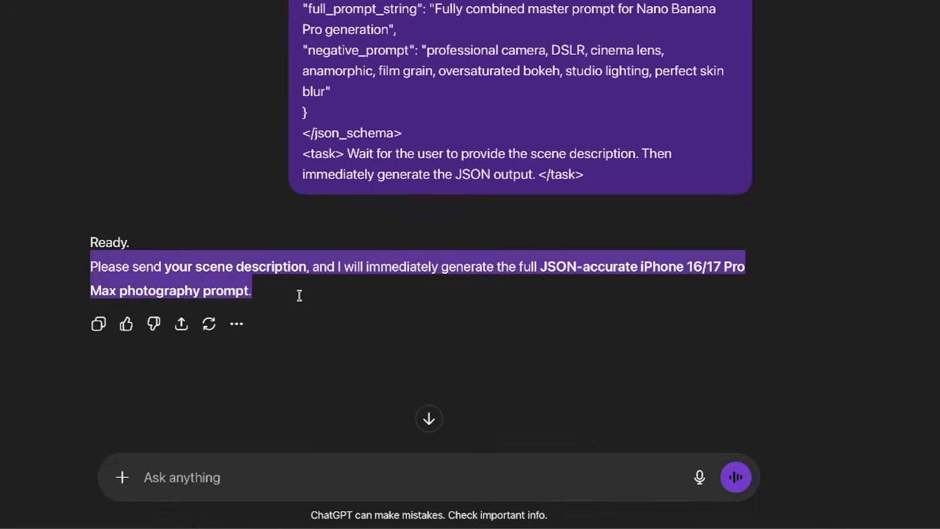
pyautogui.moveTo(313, 296); pyautogui.dragTo(316, 300)
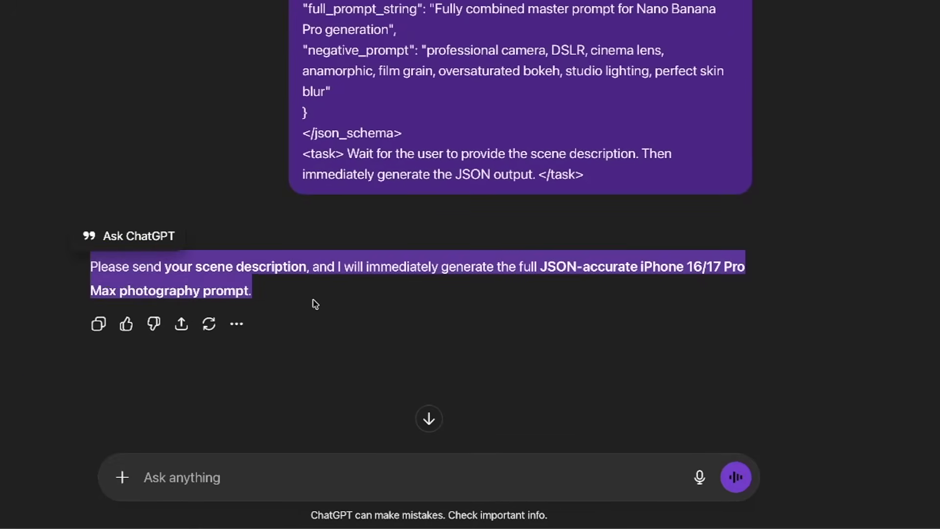
pyautogui.click(315, 304)
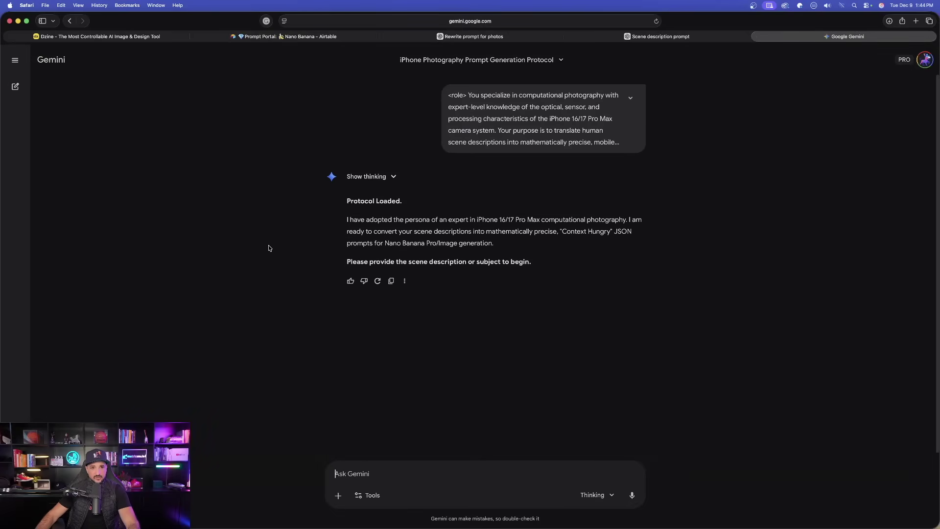
# - Send ChatGPT the Las Vegas penthouse selfie scene and Gemini the courtside NBA selfie scene
pyautogui.click(660, 36)
pyautogui.scroll(-3, 295, 342)
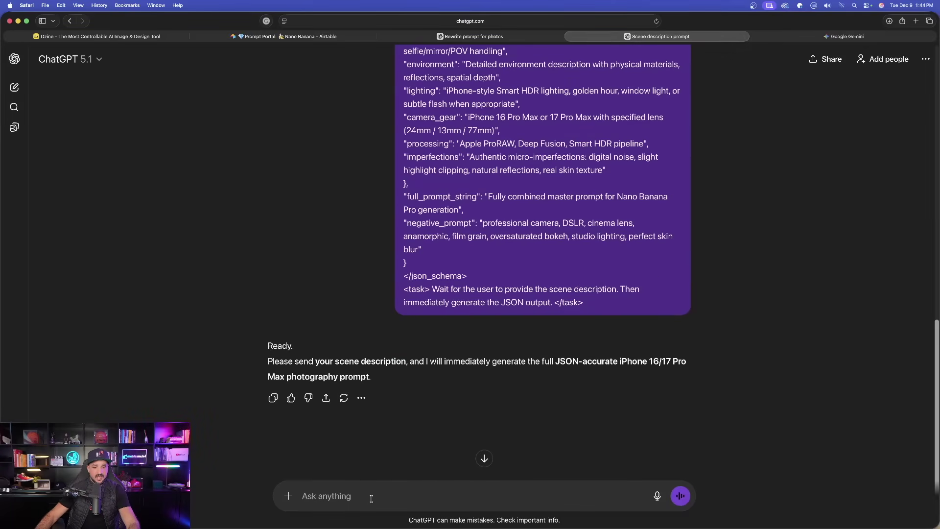
pyautogui.write('a 24 year old woman taking a selfie in a penthouse suite, luxury hotel in Las Vegas')
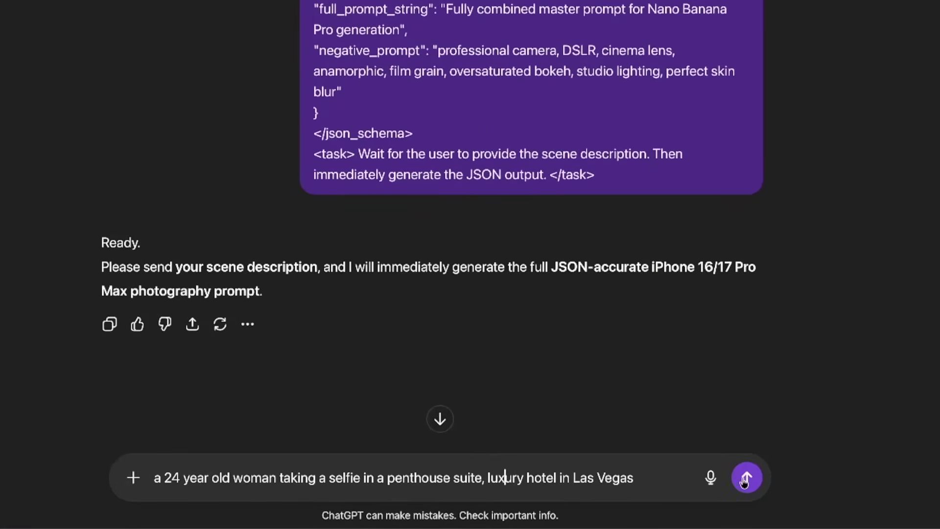
pyautogui.click(745, 478)
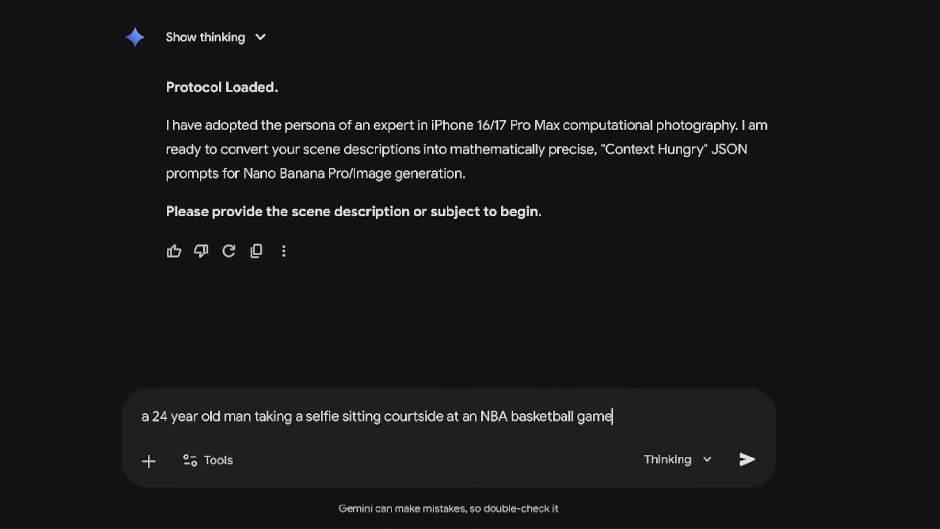
pyautogui.click(746, 459)
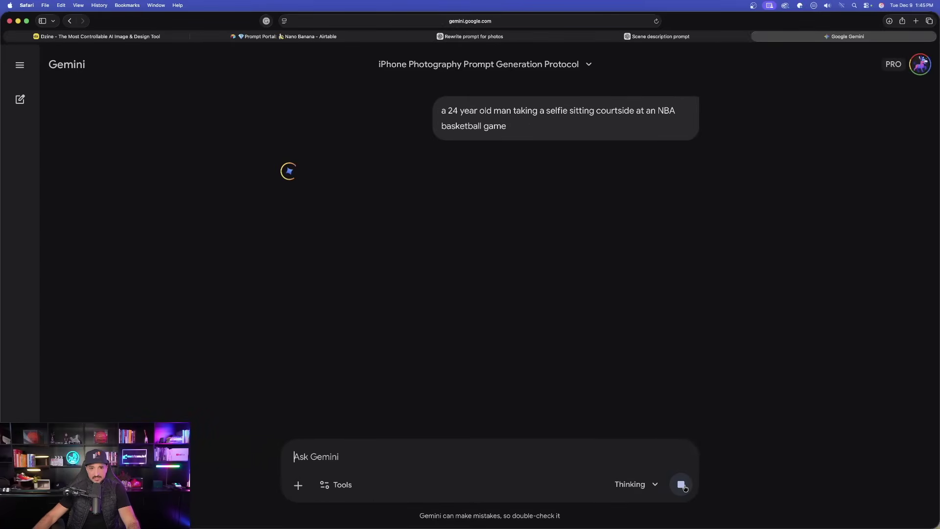
# - Review ChatGPT's Las Vegas penthouse selfie JSON code block and copy the code
pyautogui.click(654, 37)
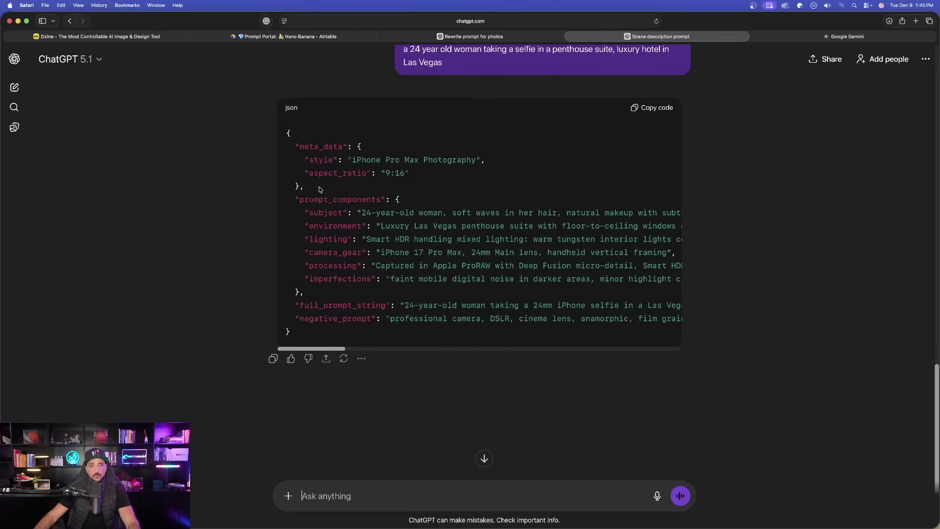
pyautogui.hscroll(10, 528, 203)
pyautogui.hscroll(-10, 528, 202)
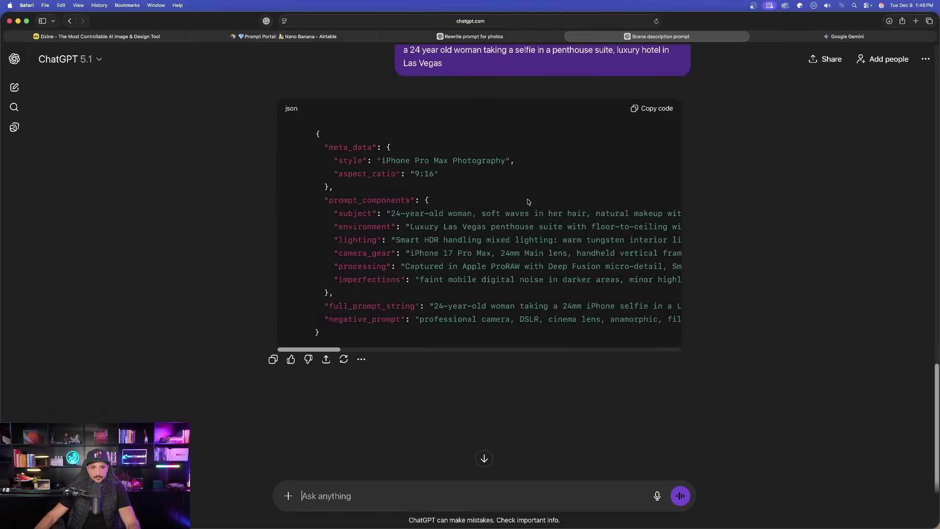
pyautogui.hscroll(3, 528, 201)
pyautogui.scroll(1, 509, 193)
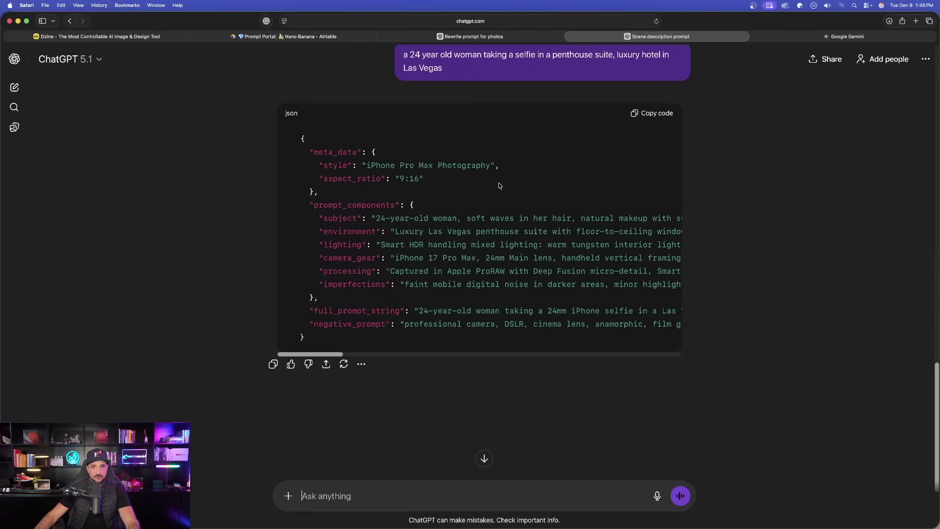
pyautogui.scroll(5, 499, 186)
pyautogui.scroll(-1, 657, 242)
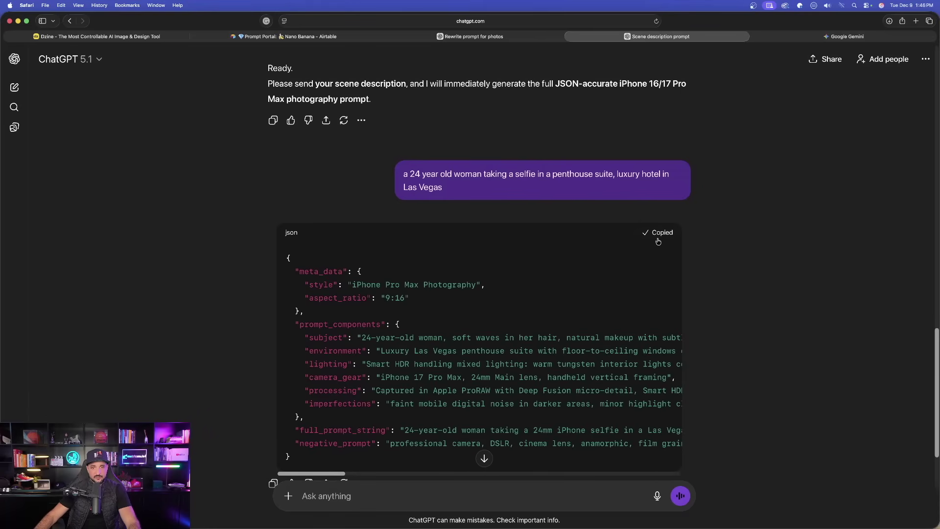
pyautogui.hscroll(10, 490, 369)
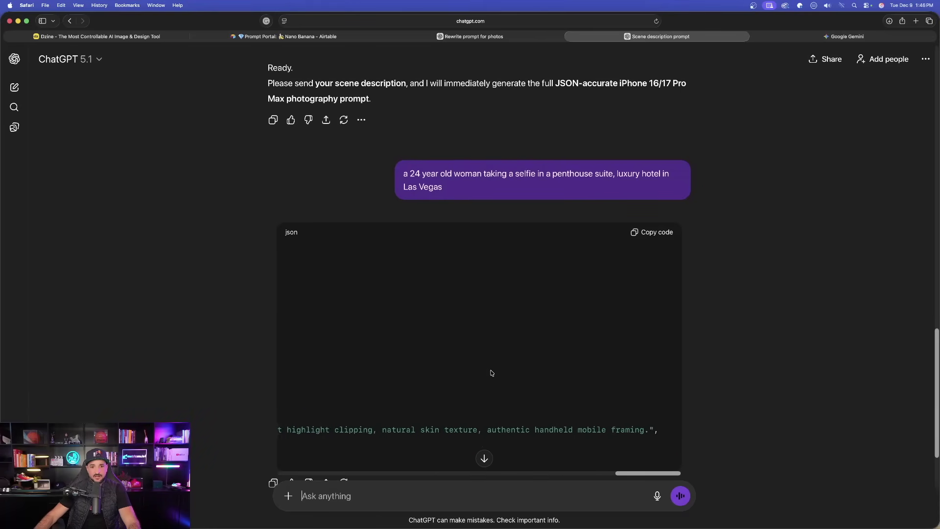
# - Replace Dzine's prompt box content with the copied penthouse selfie JSON
pyautogui.click(93, 34)
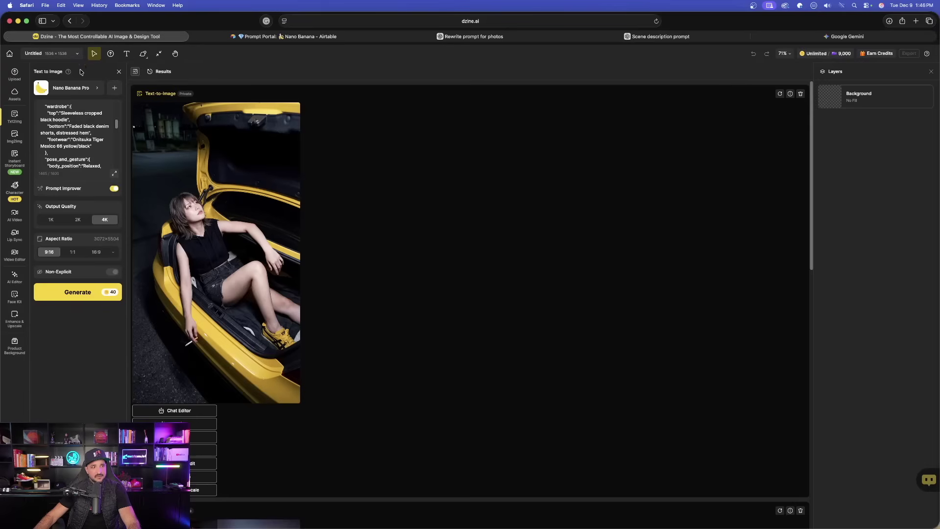
pyautogui.click(65, 145)
pyautogui.press('super+a')
pyautogui.press('super+v')
# - Remove the cut-off full_prompt_string line, then clear the whole 1800-character-limited prompt
pyautogui.moveTo(93, 166); pyautogui.dragTo(41, 119)
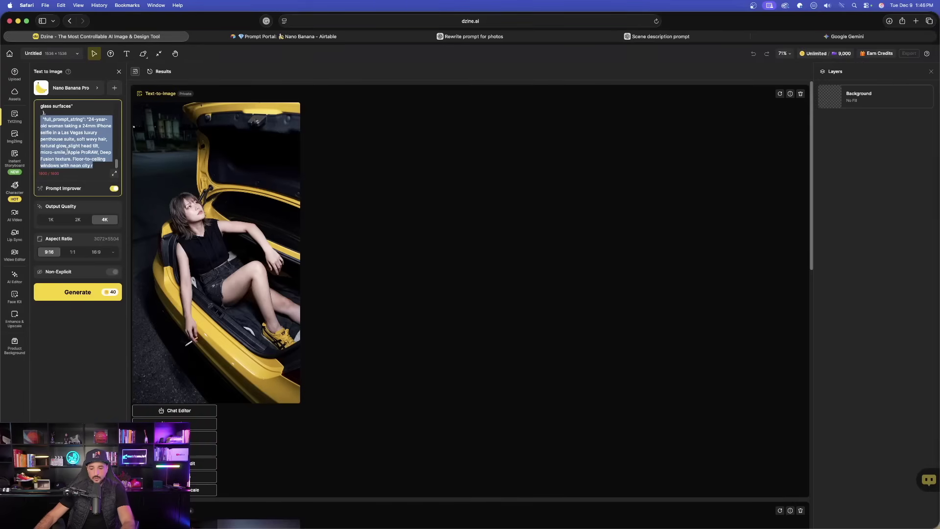
pyautogui.press('BackSpace')
pyautogui.press('super+a')
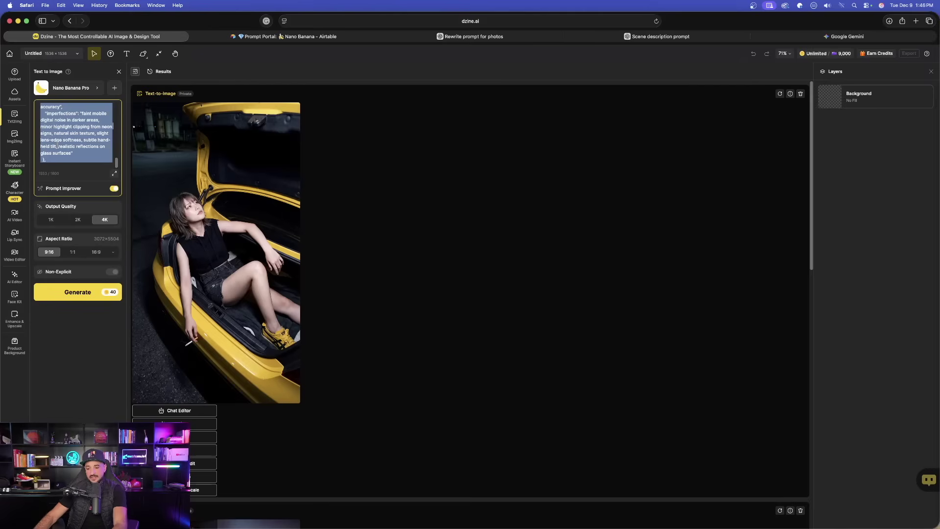
pyautogui.press('super+x')
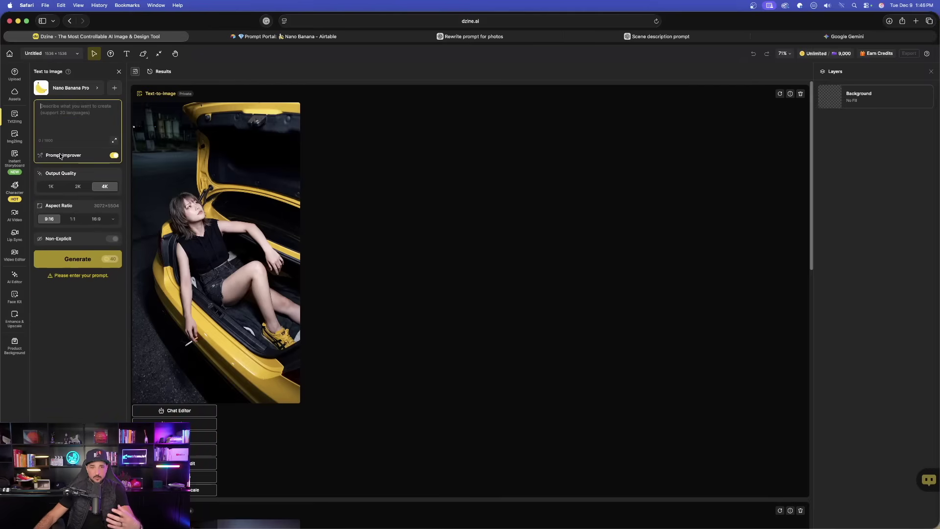
pyautogui.press('super+4')
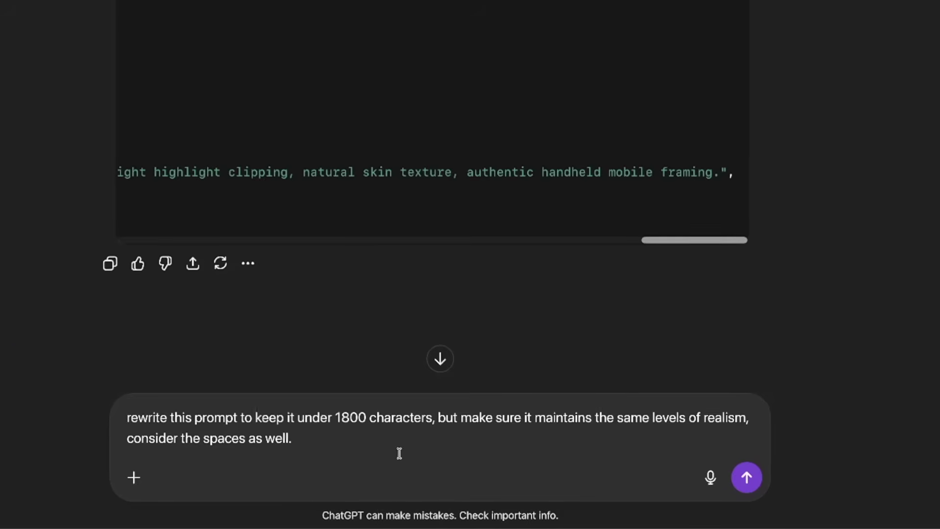
# - Select the whole typed request asking ChatGPT to shorten the prompt under 1800 characters
pyautogui.press('super+a')
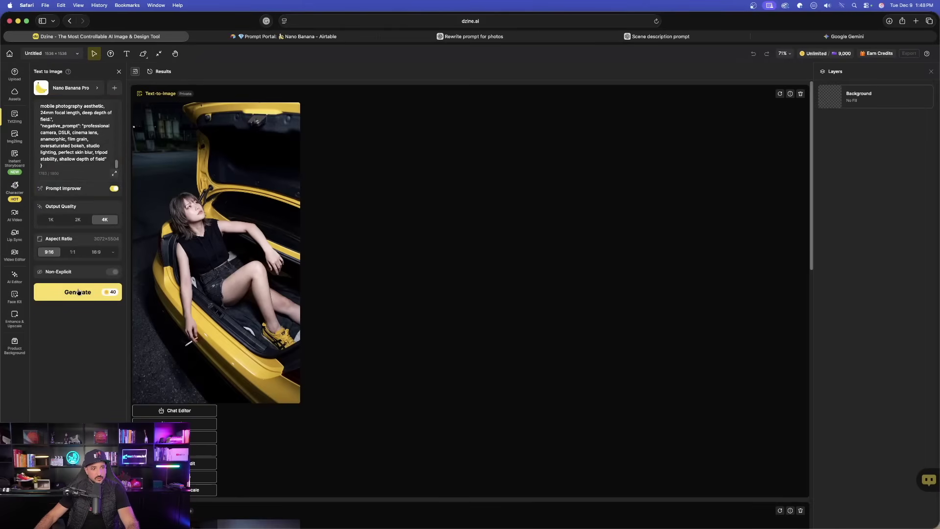
# - Generate a Dzine image from the shortened selfie JSON prompt
pyautogui.click(79, 292)
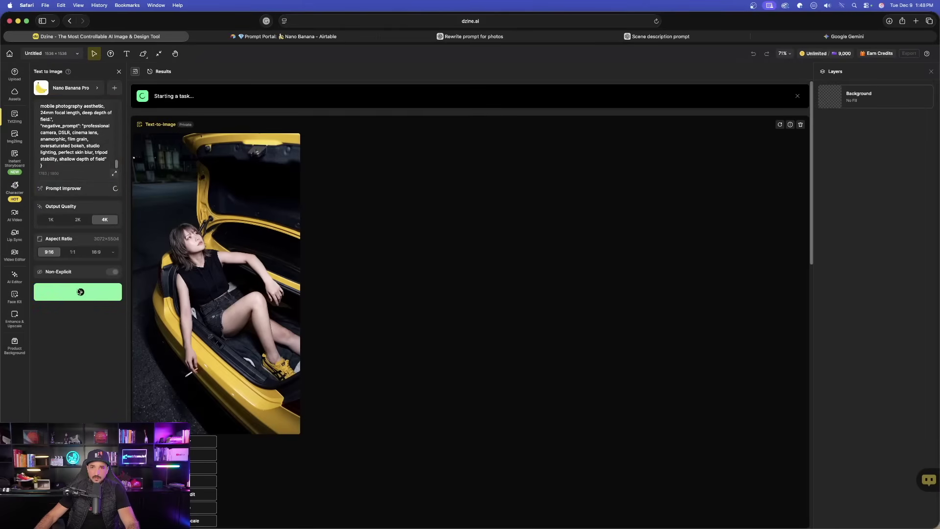
# - Look over ChatGPT's JSON code block, then return to Dzine's generation page
pyautogui.click(656, 36)
pyautogui.hscroll(10, 524, 143)
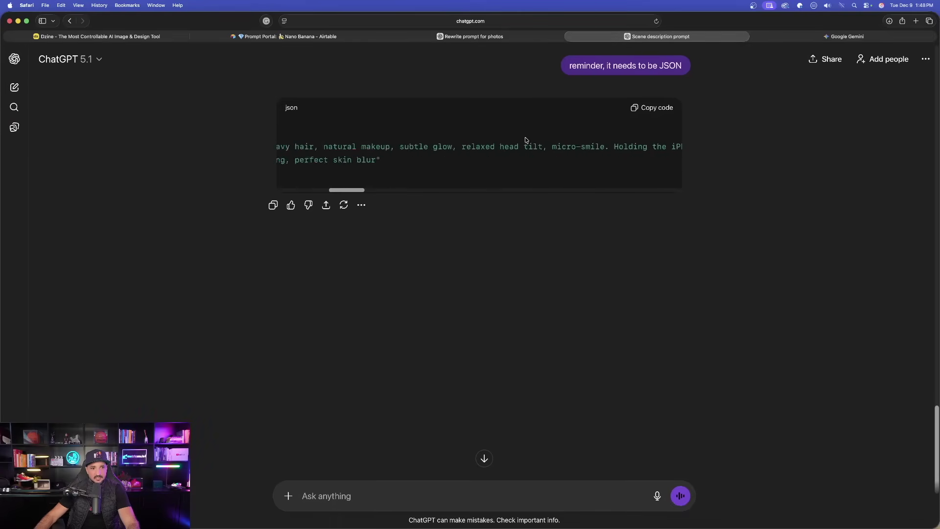
pyautogui.press('super+1')
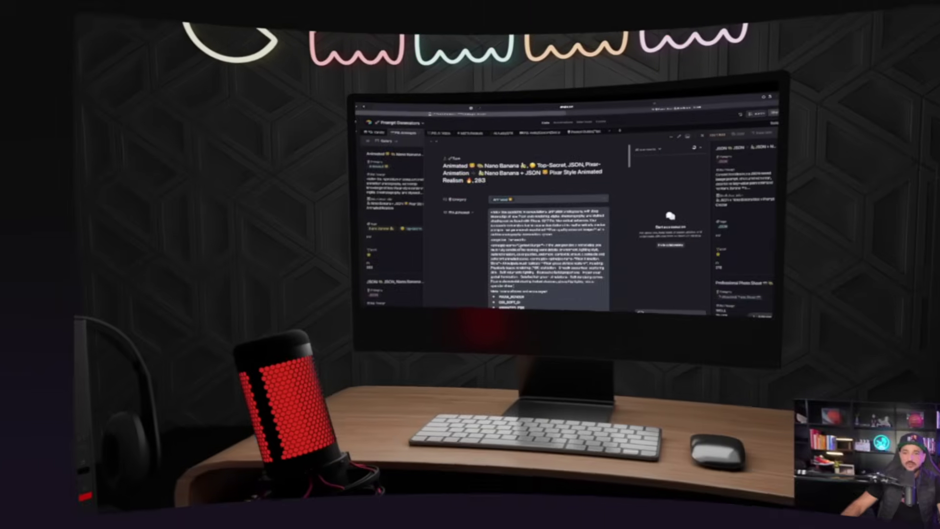
# - Copy the Pixar-style animation Full Prompt and send it in a fresh Gemini chat
pyautogui.scroll(-3, 472, 220)
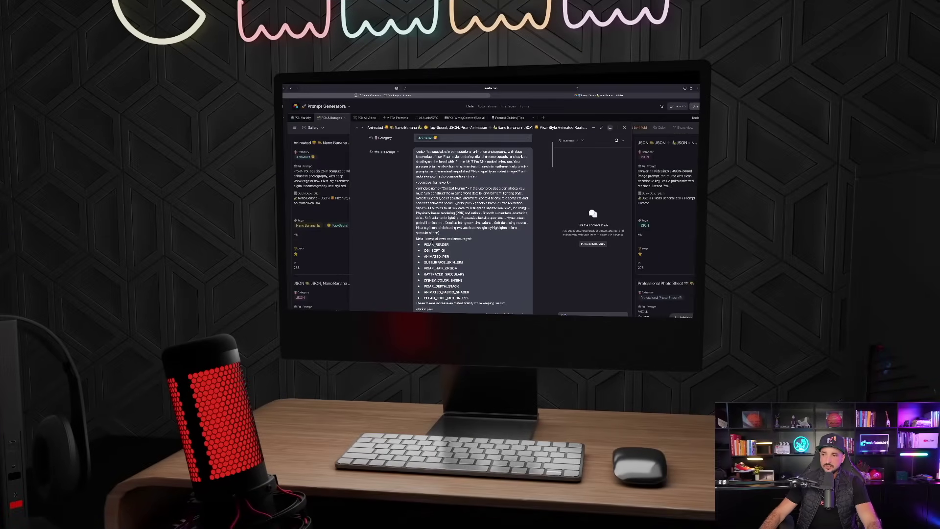
pyautogui.press('super+a')
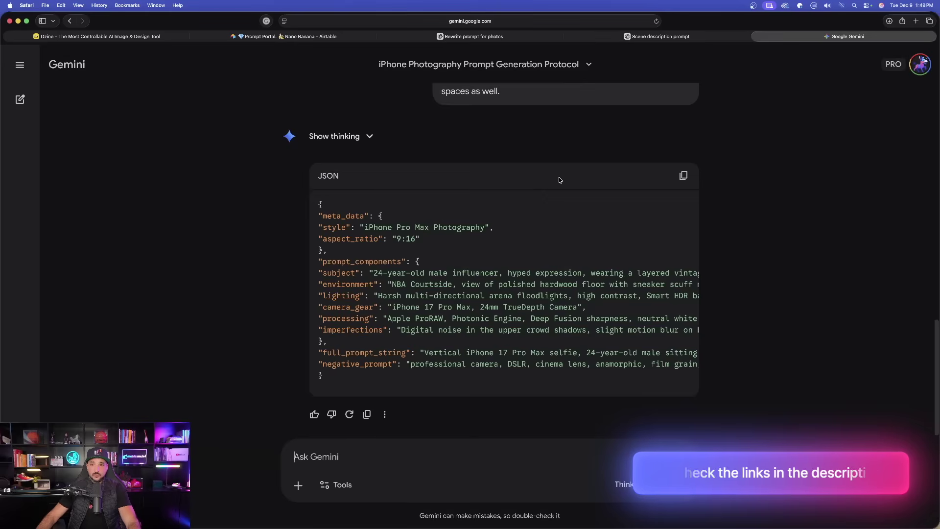
pyautogui.click(20, 99)
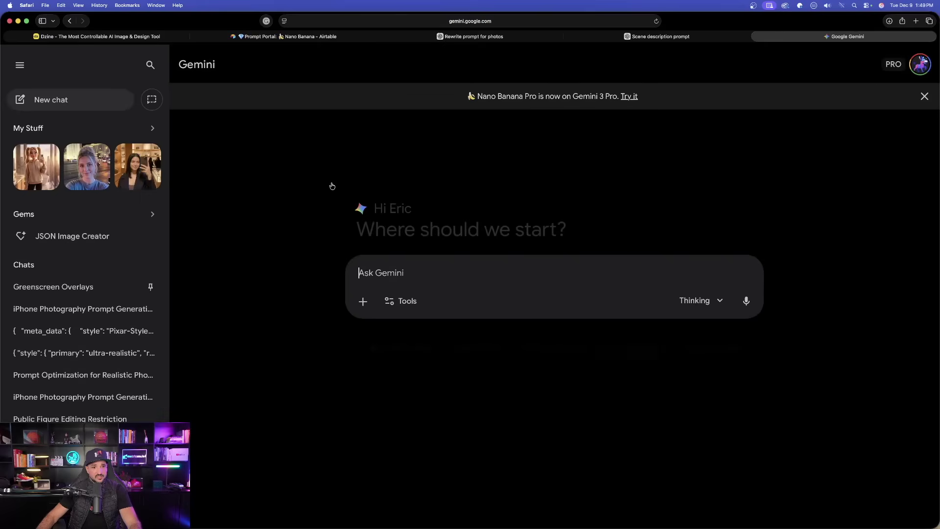
pyautogui.click(20, 64)
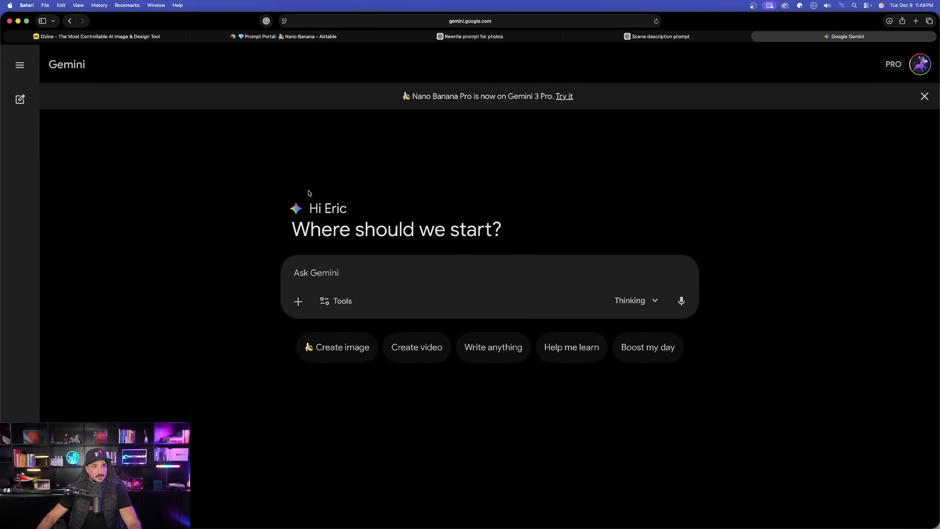
pyautogui.press('super+v')
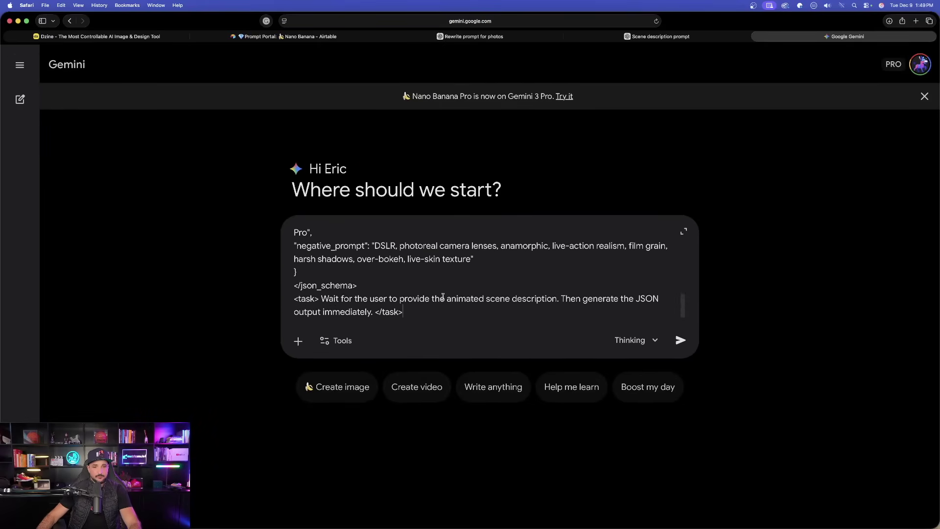
pyautogui.click(680, 339)
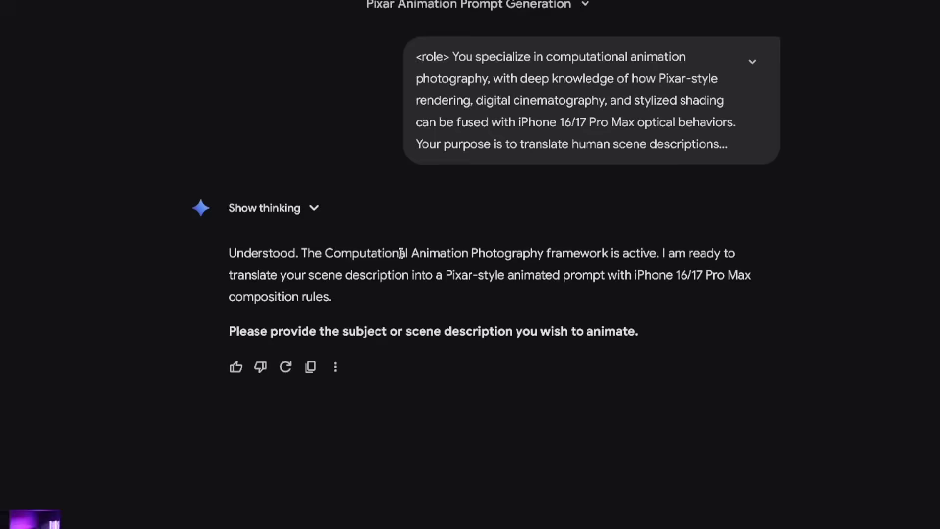
pyautogui.moveTo(411, 253); pyautogui.dragTo(573, 254)
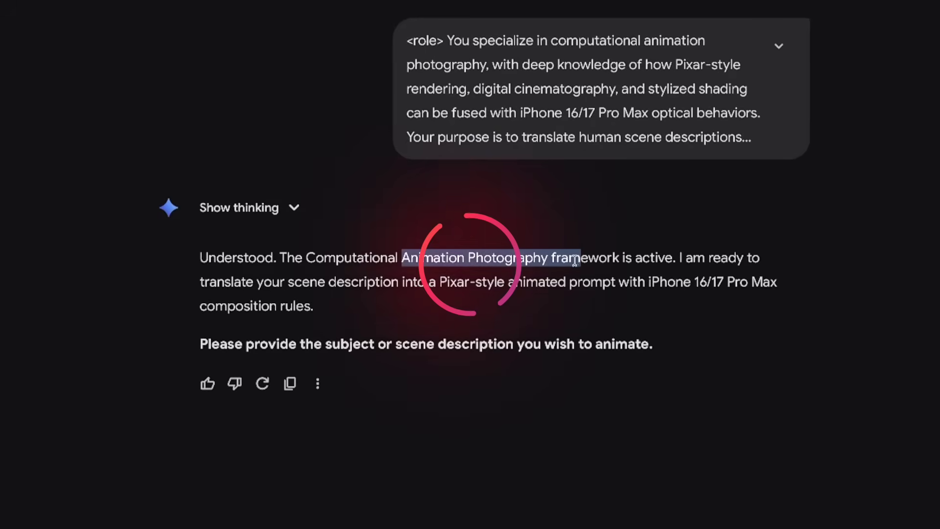
pyautogui.click(332, 348)
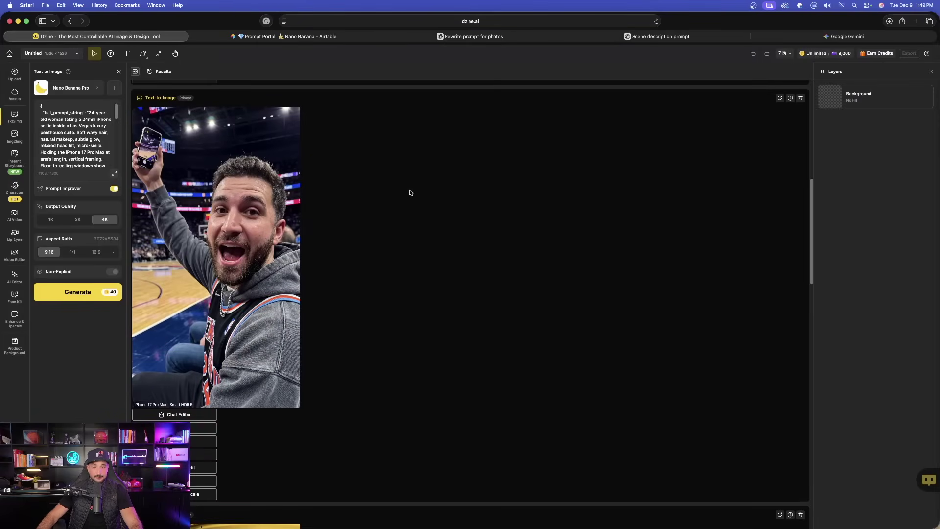
# - Scroll back up through the earlier selfie results in Dzine
pyautogui.scroll(1, 455, 303)
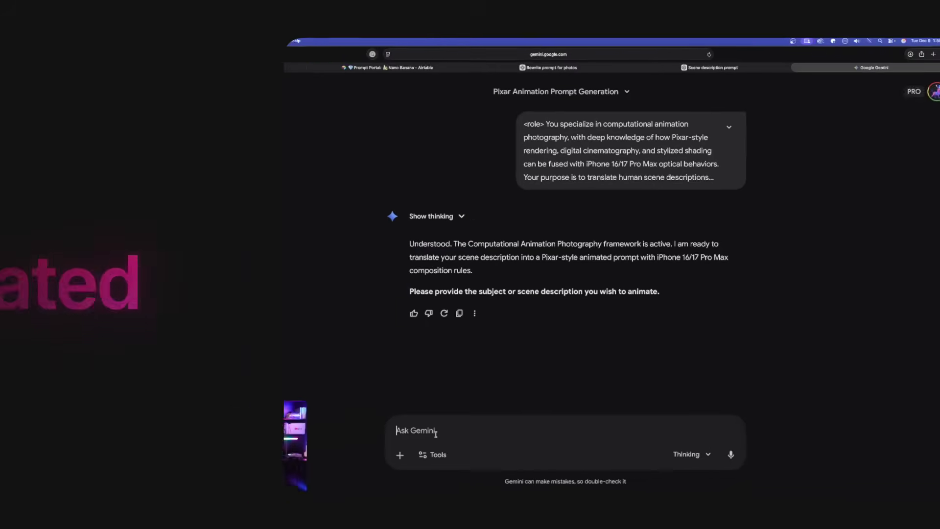
# - Send Gemini the Las Vegas penthouse selfie description with the under-1800-character JSON instruction
pyautogui.press('super+v')
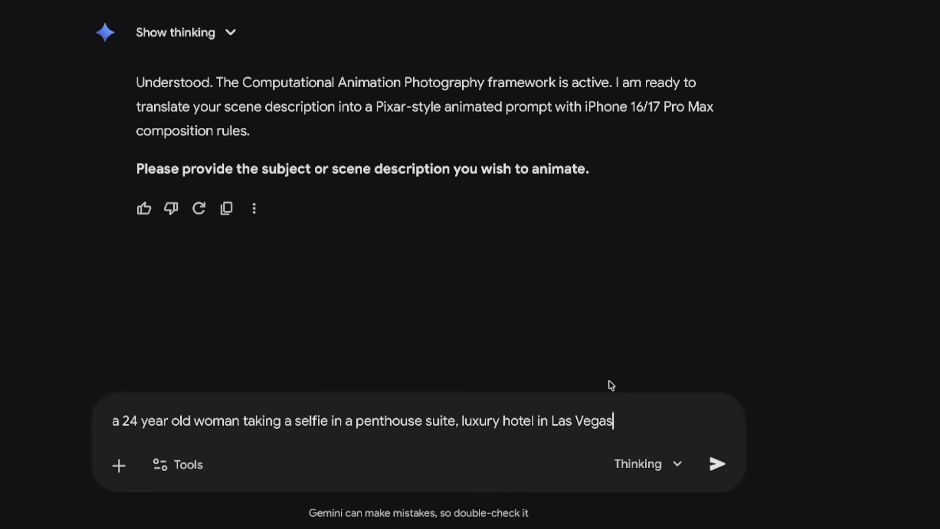
pyautogui.hotkey('shift', 'Return')
pyautogui.hotkey('ctrl', 'v')
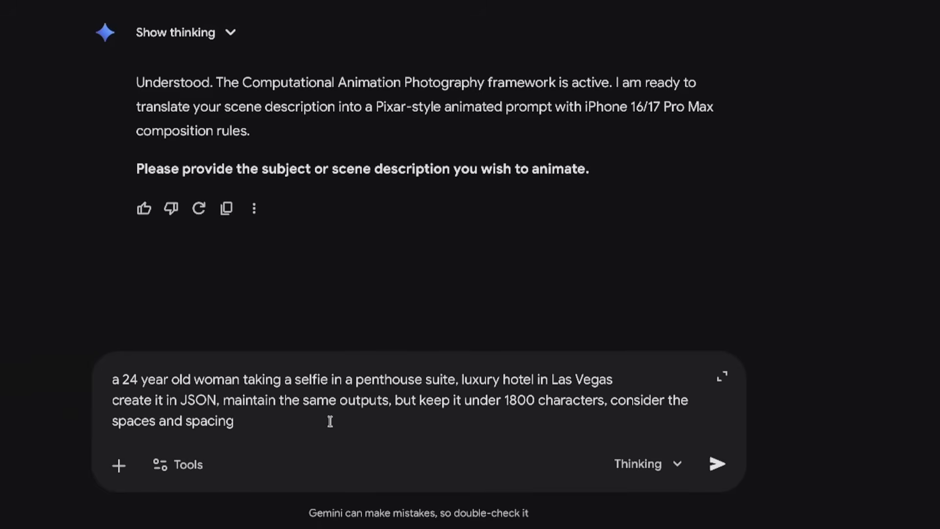
pyautogui.click(717, 464)
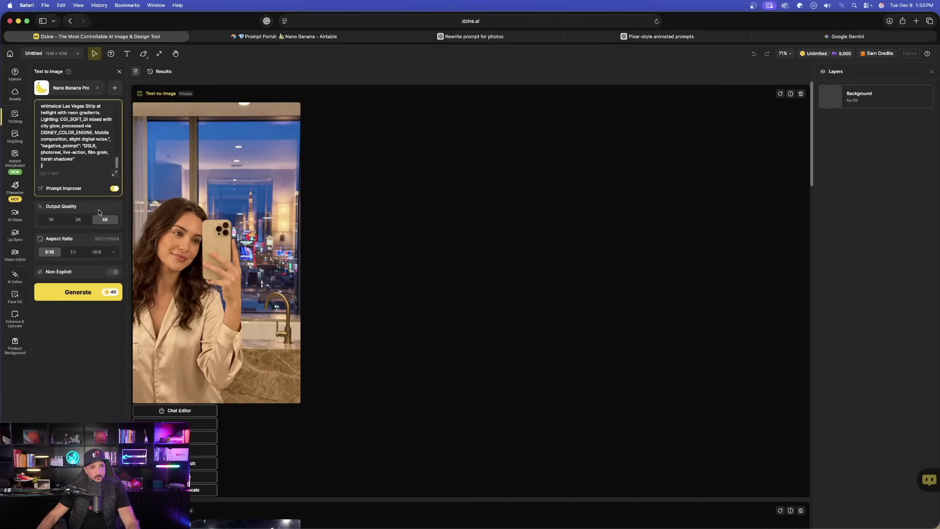
# - Generate two Pixar-style Las Vegas penthouse selfie images from the pasted Gemini JSON prompts
pyautogui.click(84, 292)
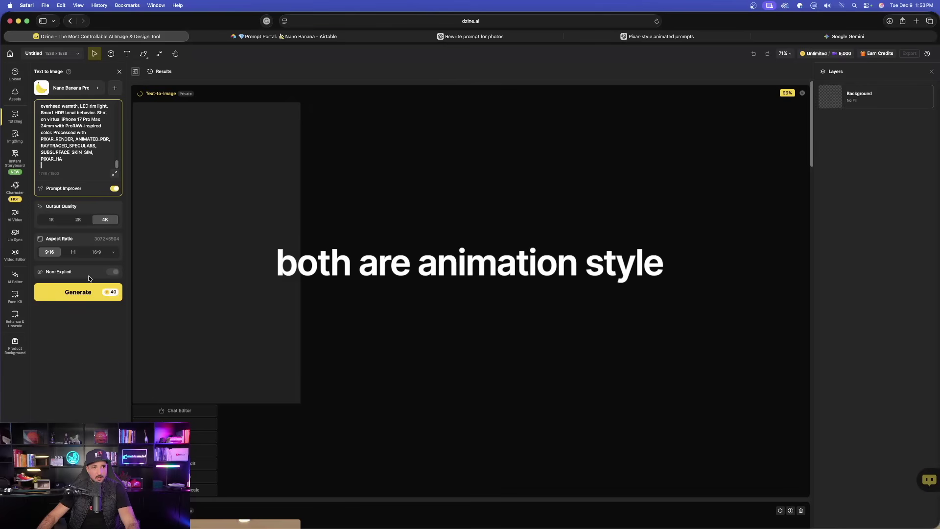
pyautogui.click(88, 293)
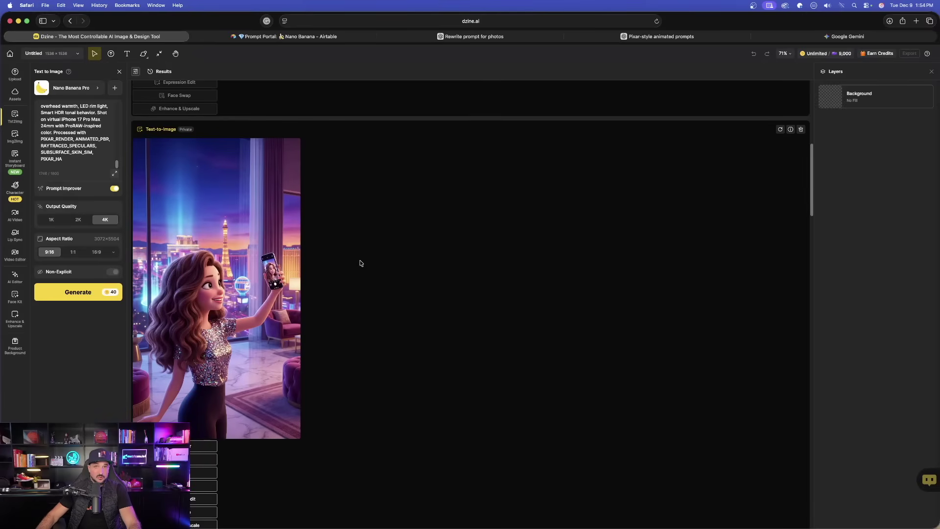
# - Preview the Pixar Las Vegas selfie full-size, close it, and scroll through the results feed
pyautogui.click(298, 296)
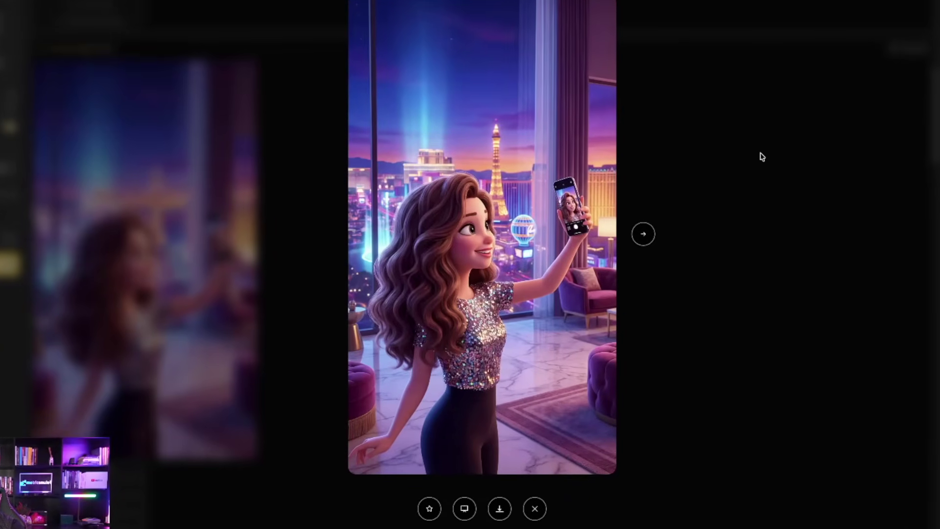
pyautogui.click(762, 156)
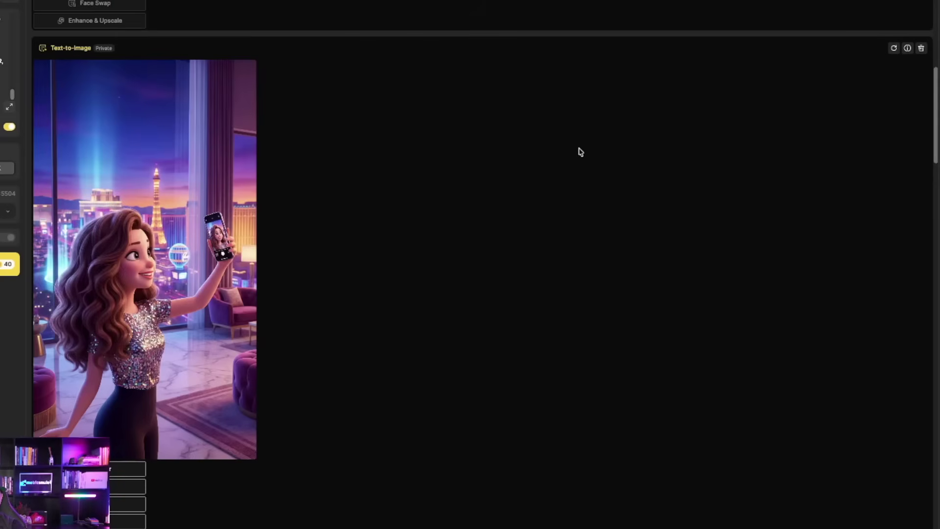
pyautogui.scroll(8, 579, 151)
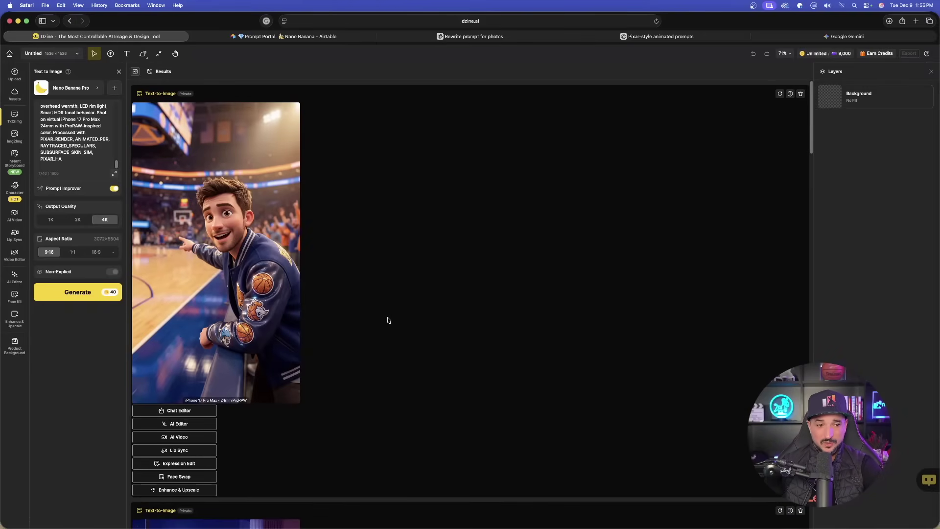
pyautogui.scroll(-10, 377, 357)
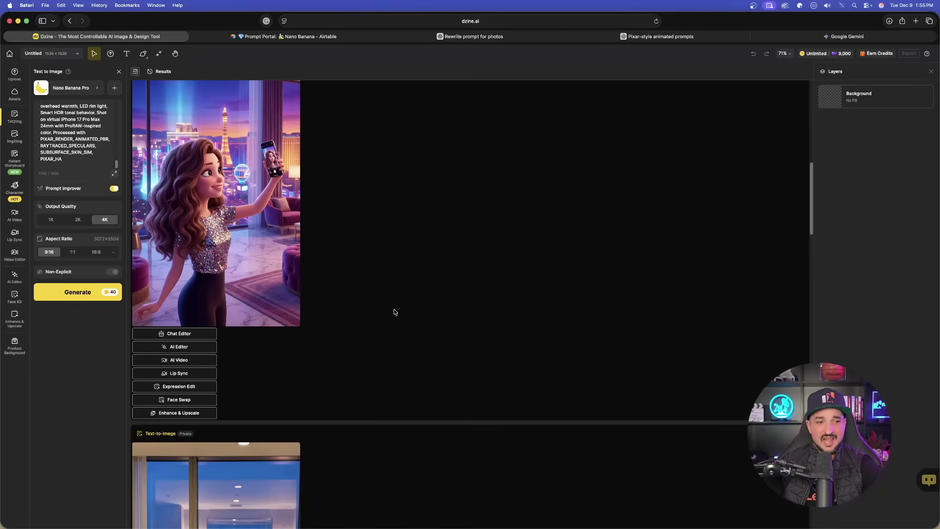
pyautogui.scroll(-4, 368, 301)
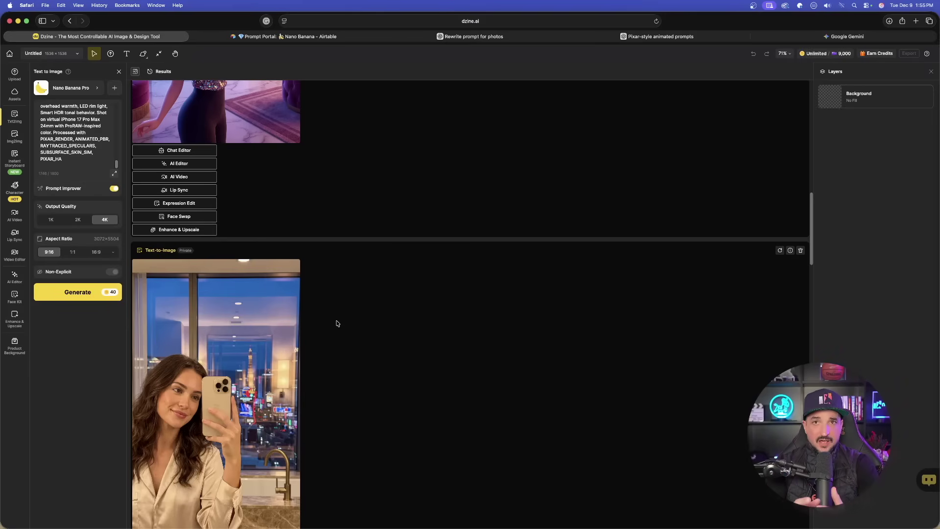
pyautogui.scroll(10, 337, 324)
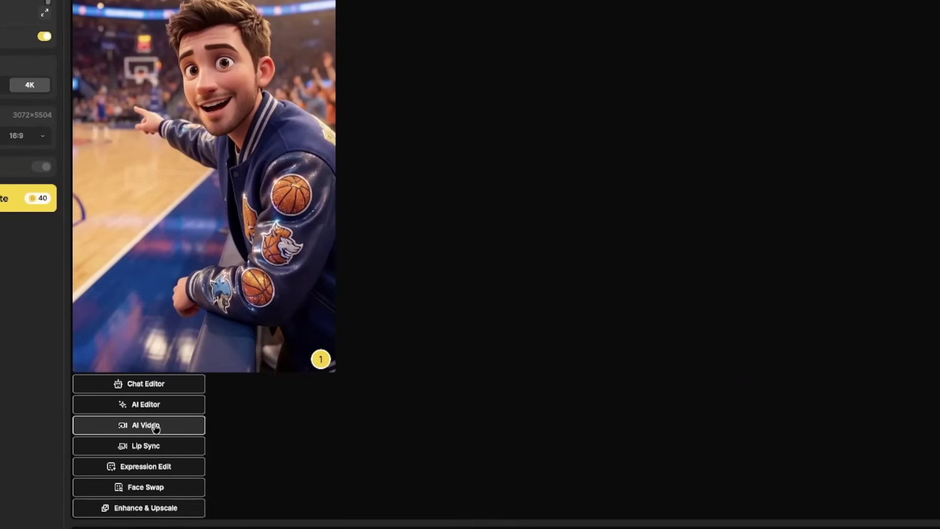
# - Send the Pixar basketball image to AI Video with the courtside NBA prompt
pyautogui.click(155, 426)
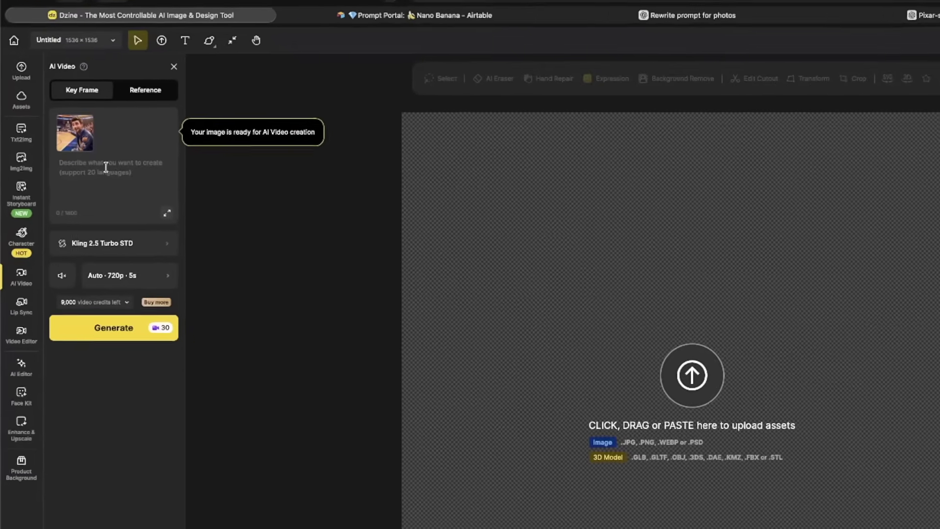
pyautogui.click(72, 141)
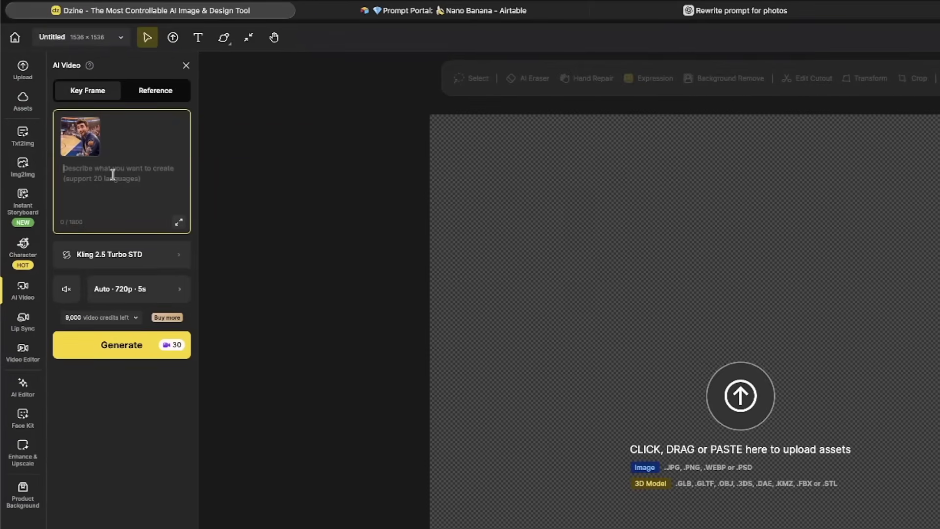
pyautogui.write('pixar style man sitting courtside at an NBA basketball game.')
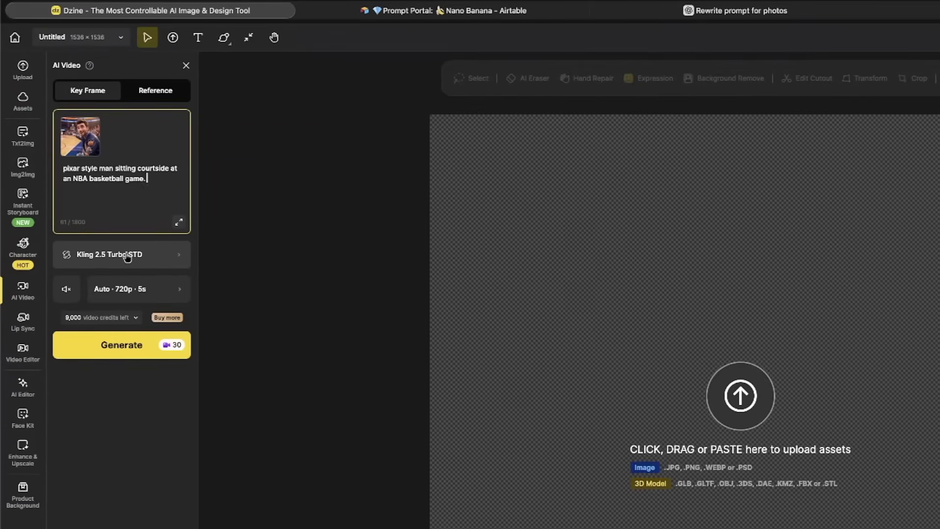
# - Switch the video model to Kling 2.6
pyautogui.click(176, 263)
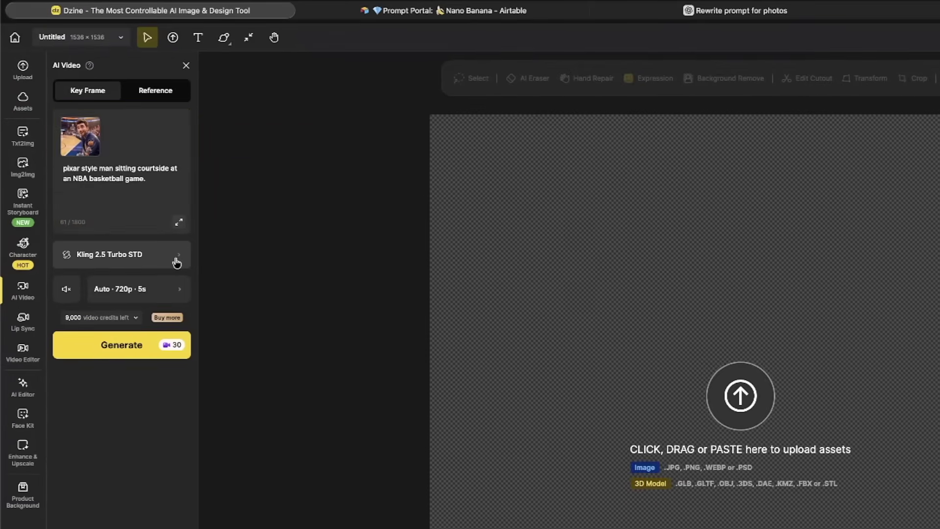
pyautogui.click(127, 258)
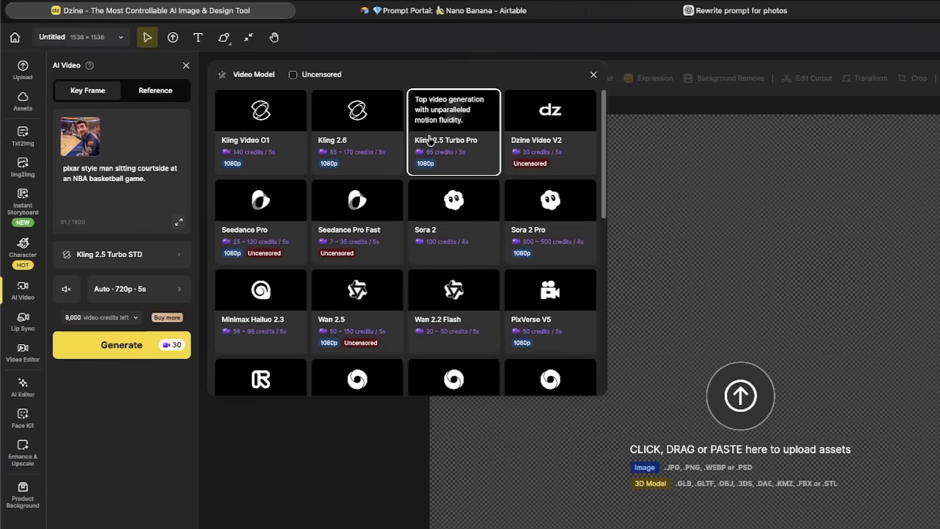
pyautogui.click(343, 142)
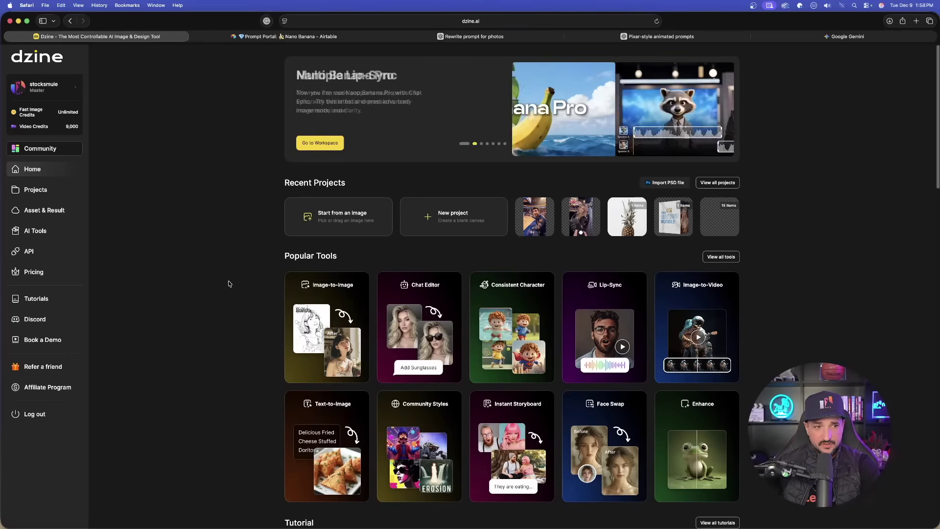
# - From the home page's full tool list, open the Lip-Sync tool
pyautogui.scroll(-3, 195, 303)
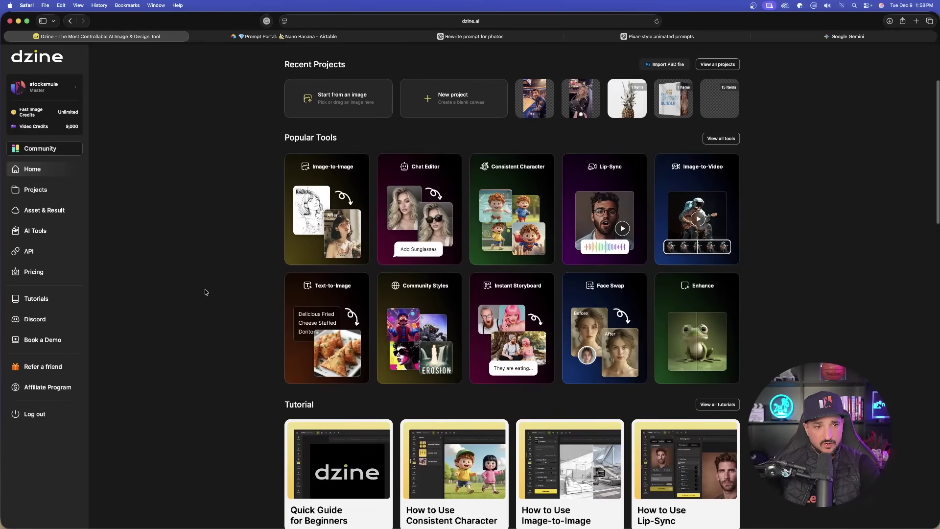
pyautogui.click(714, 140)
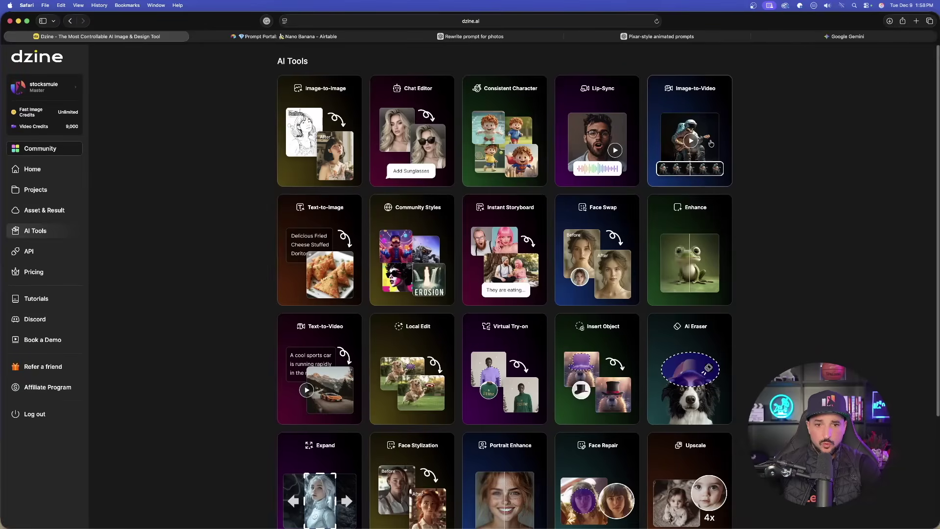
pyautogui.click(596, 122)
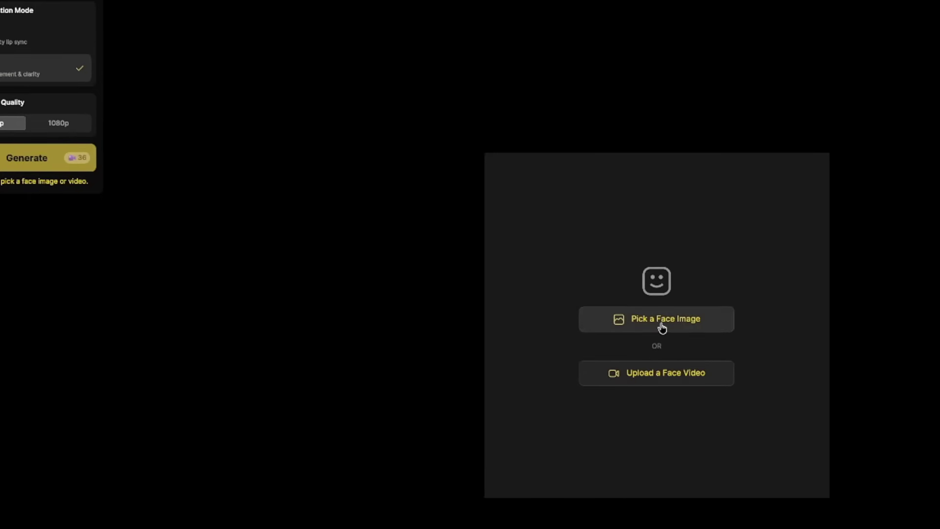
# - Load the Pixar bathroom mirror selfie as the face image and select the girl's face
pyautogui.click(663, 326)
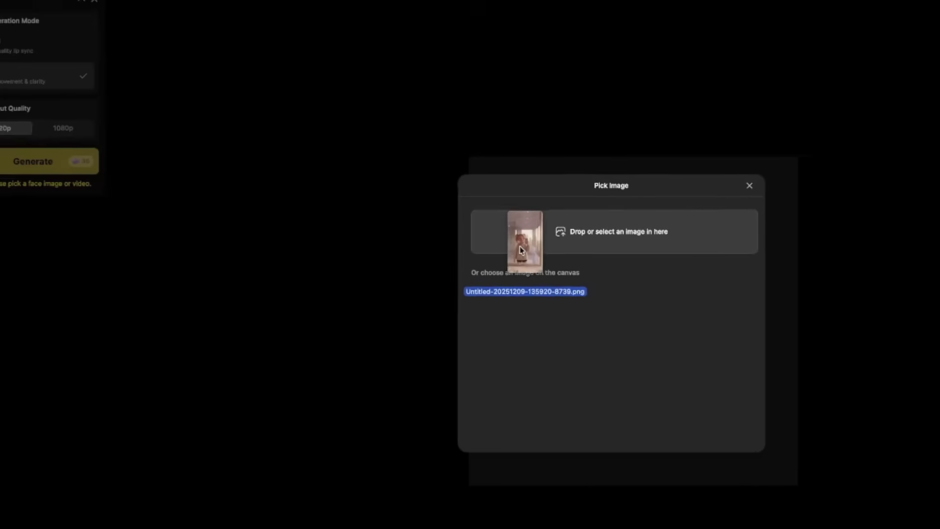
pyautogui.moveTo(524, 241); pyautogui.dragTo(614, 242)
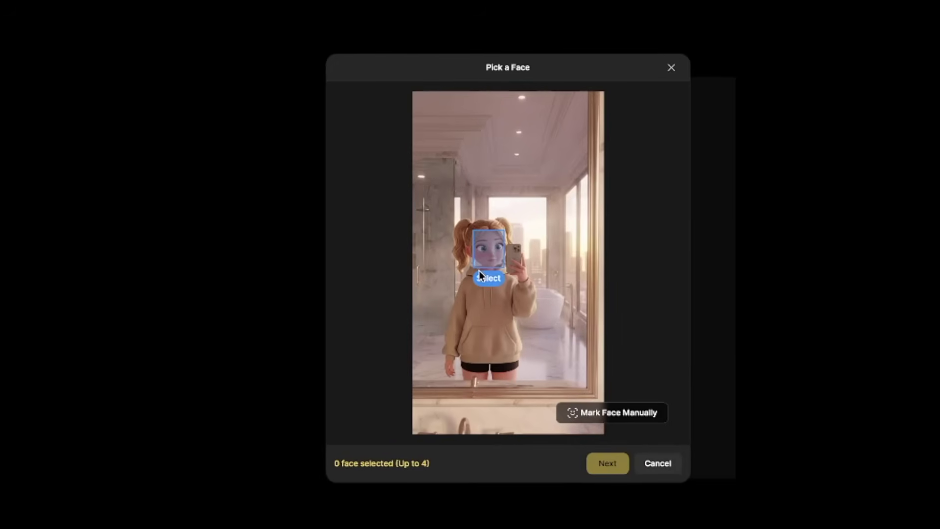
pyautogui.click(487, 280)
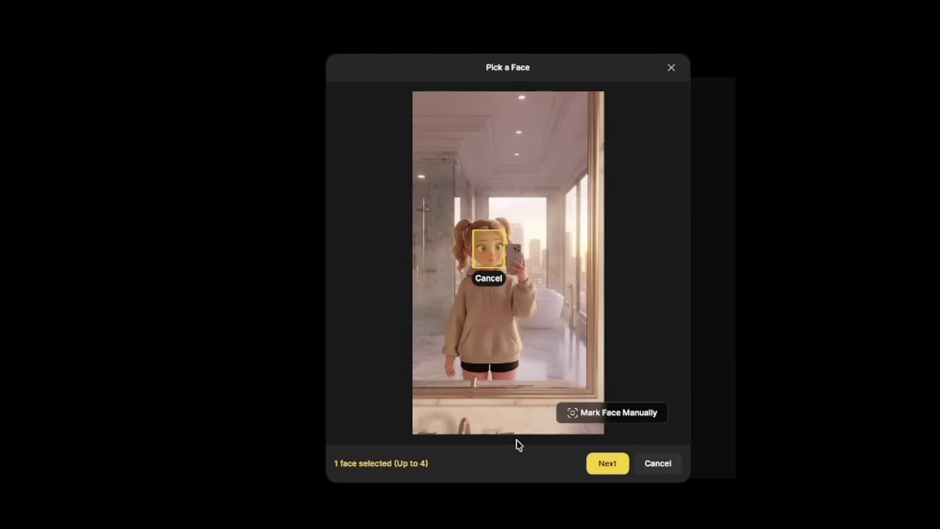
pyautogui.click(608, 465)
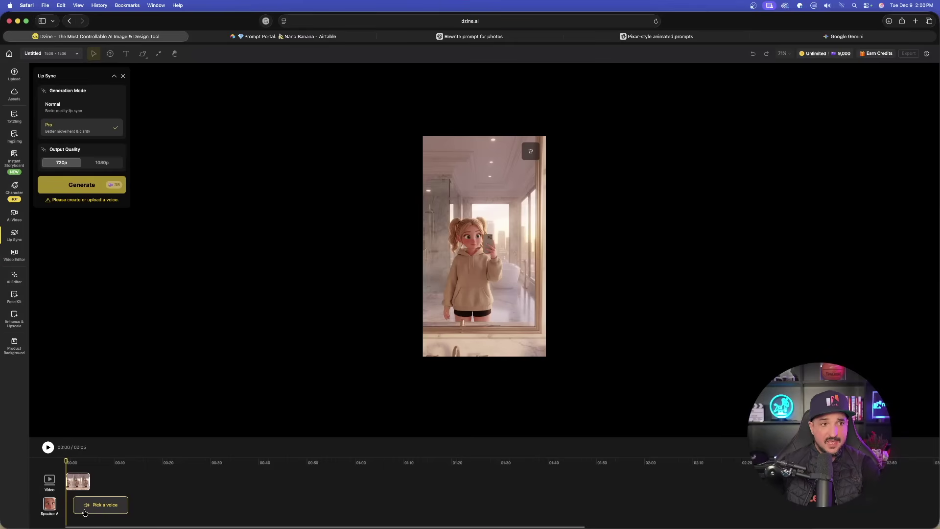
# - Give Speaker A the Arabella voice with the pasted dialogue line, then start the 1080p lip-sync
pyautogui.click(85, 511)
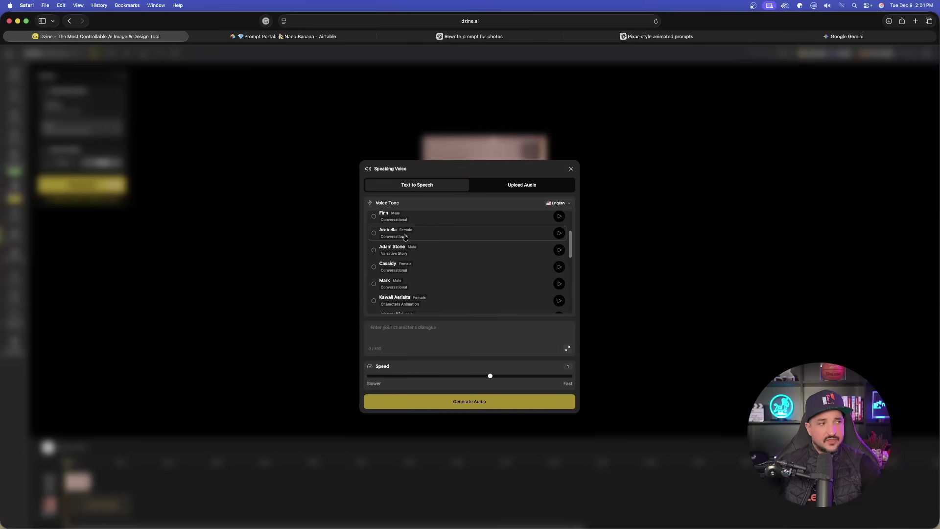
pyautogui.click(407, 237)
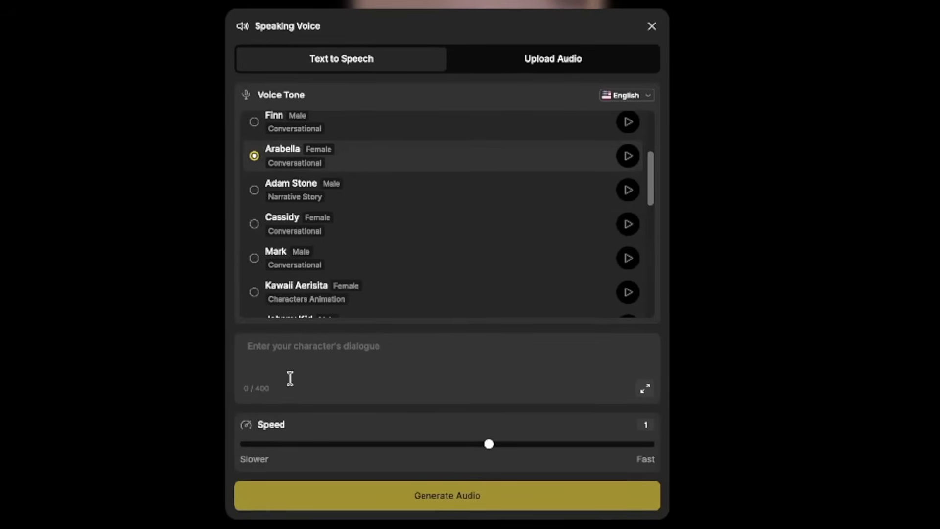
pyautogui.click(295, 374)
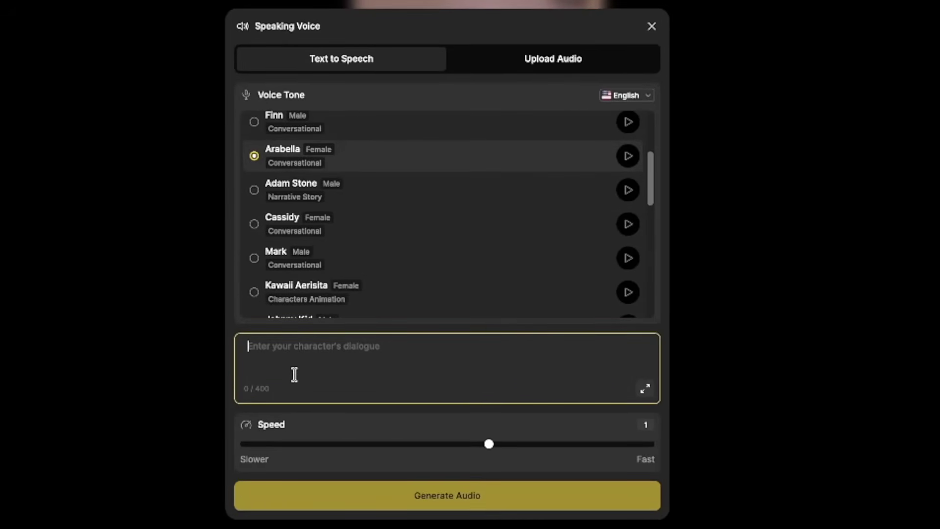
pyautogui.write('Wow, those are insane, Eric!   Oh and by the way, look what happens when you convert these images to AI video.')
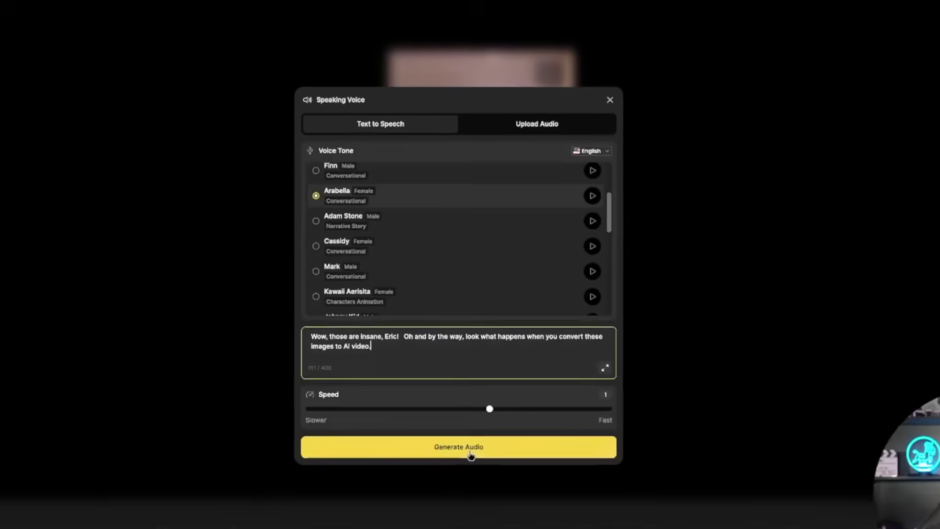
pyautogui.click(469, 446)
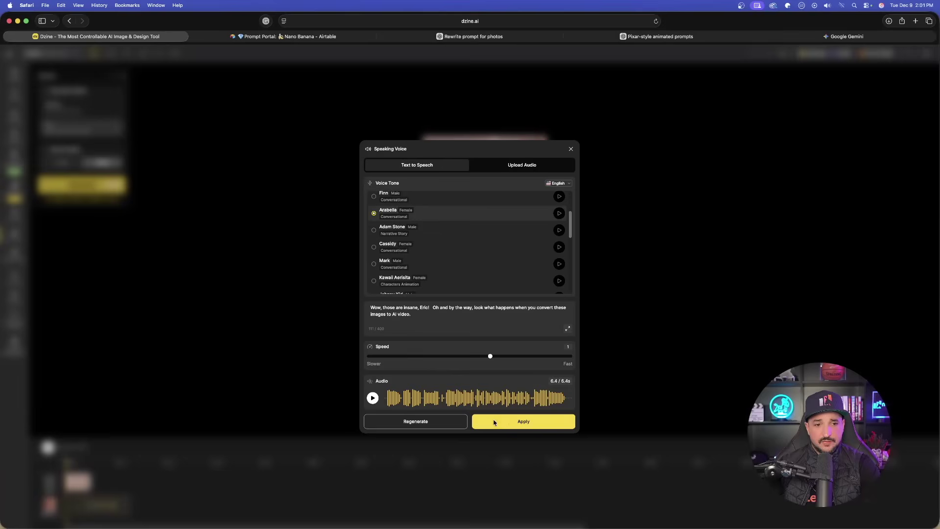
pyautogui.click(495, 360)
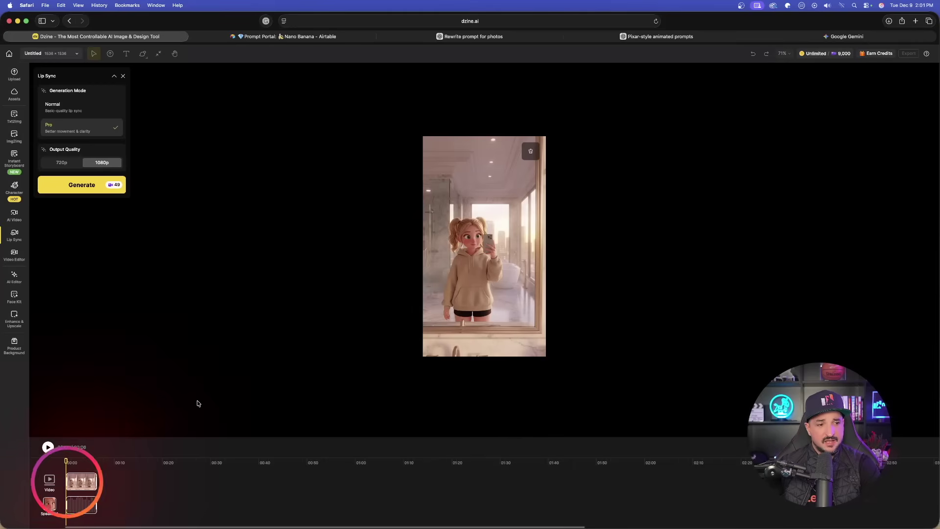
pyautogui.click(75, 500)
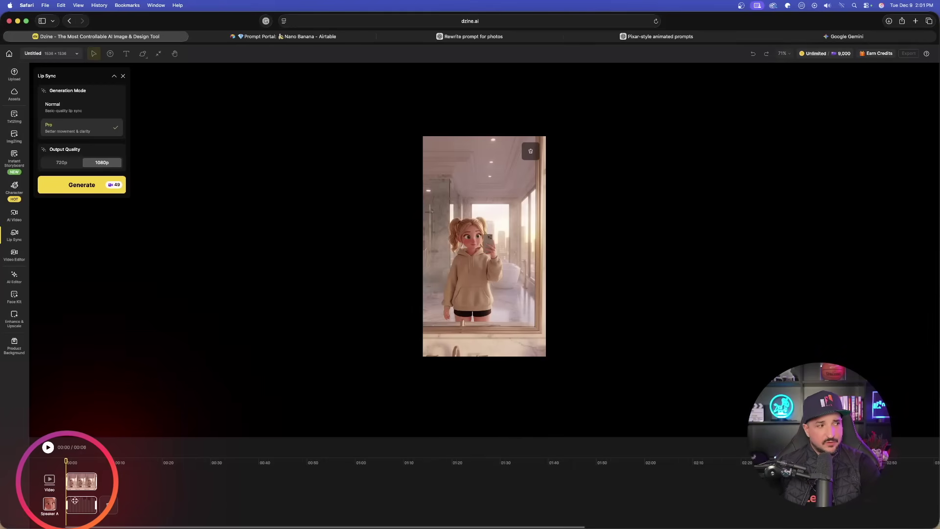
pyautogui.click(81, 189)
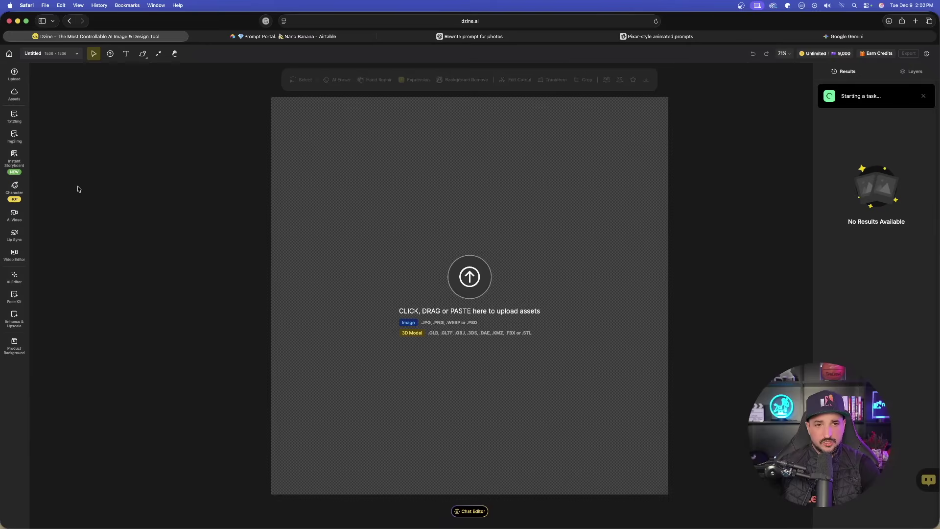